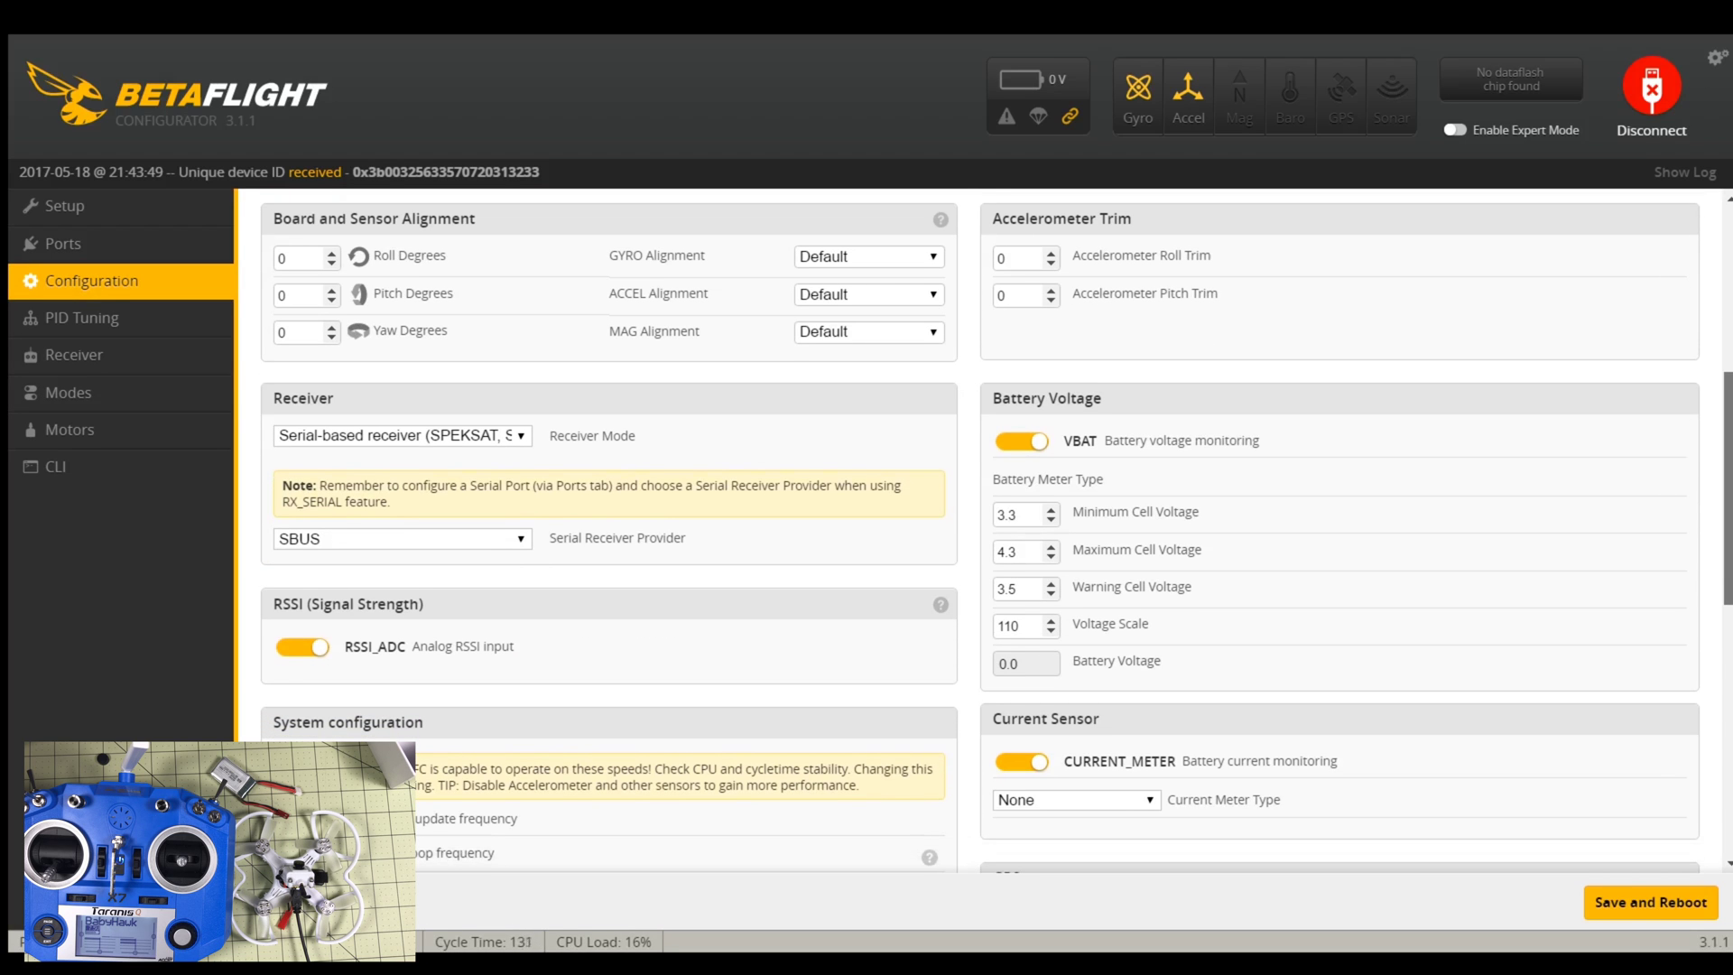
Review the receiver, battery voltage, current sensor, system and other feature settings of the flight controller configuration.
scroll(997, 530, up, 1)
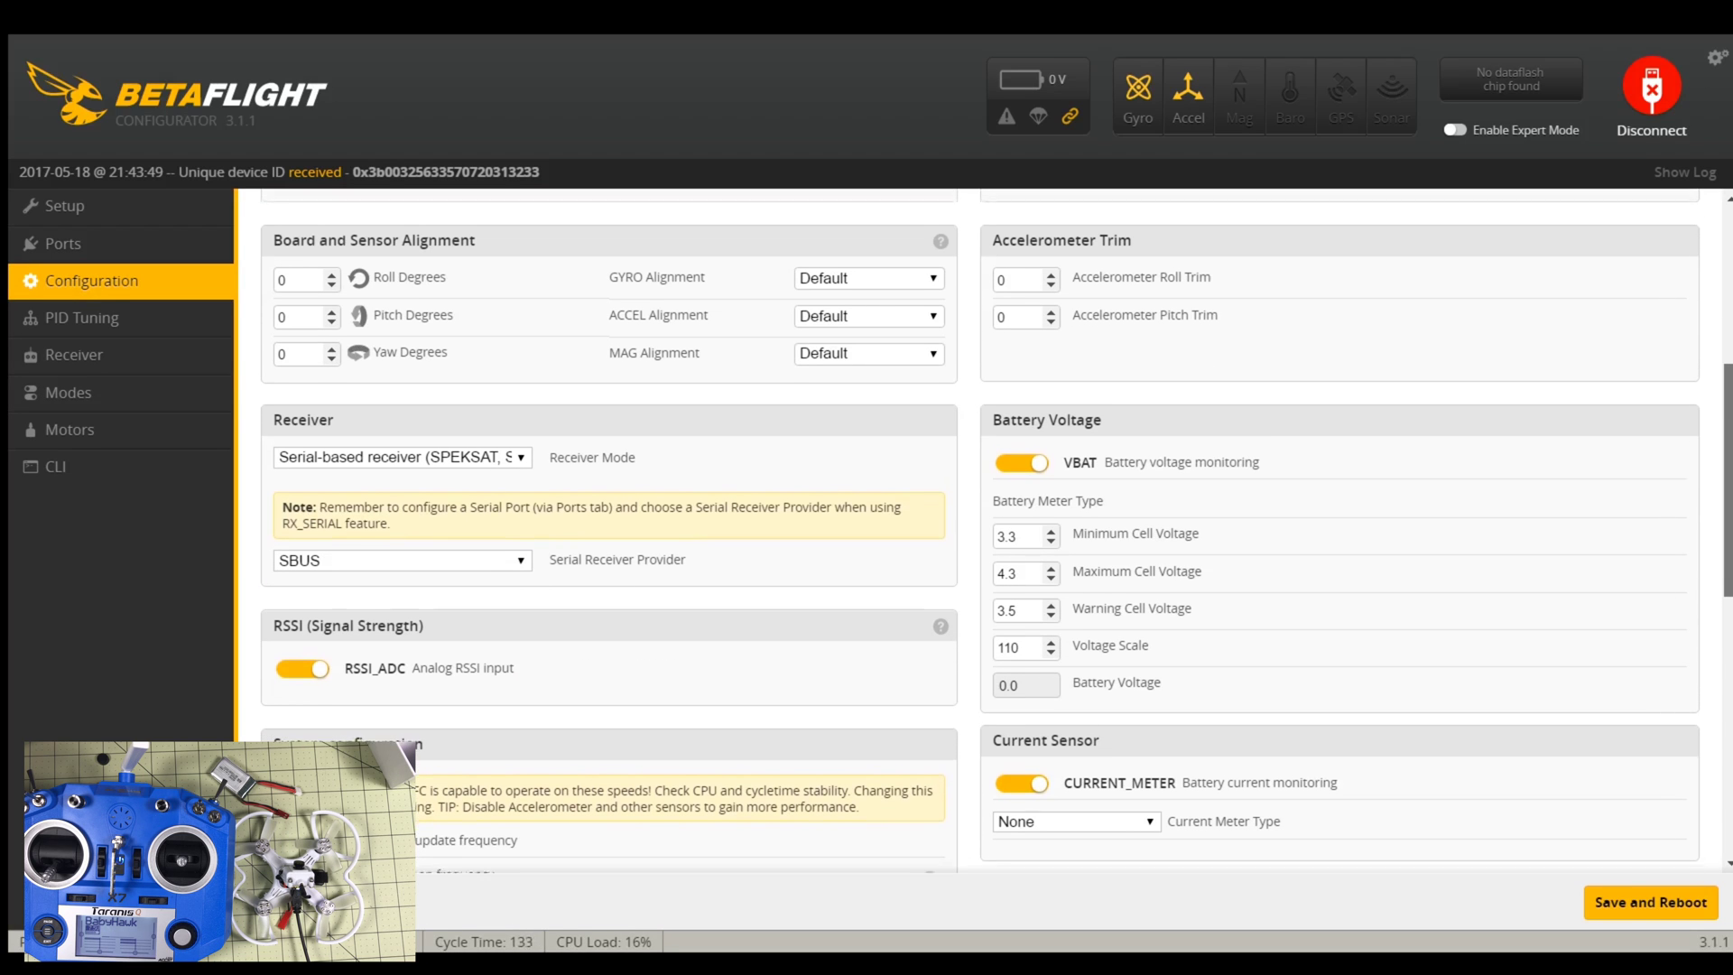
scroll(997, 531, down, 2)
scroll(977, 595, down, 1)
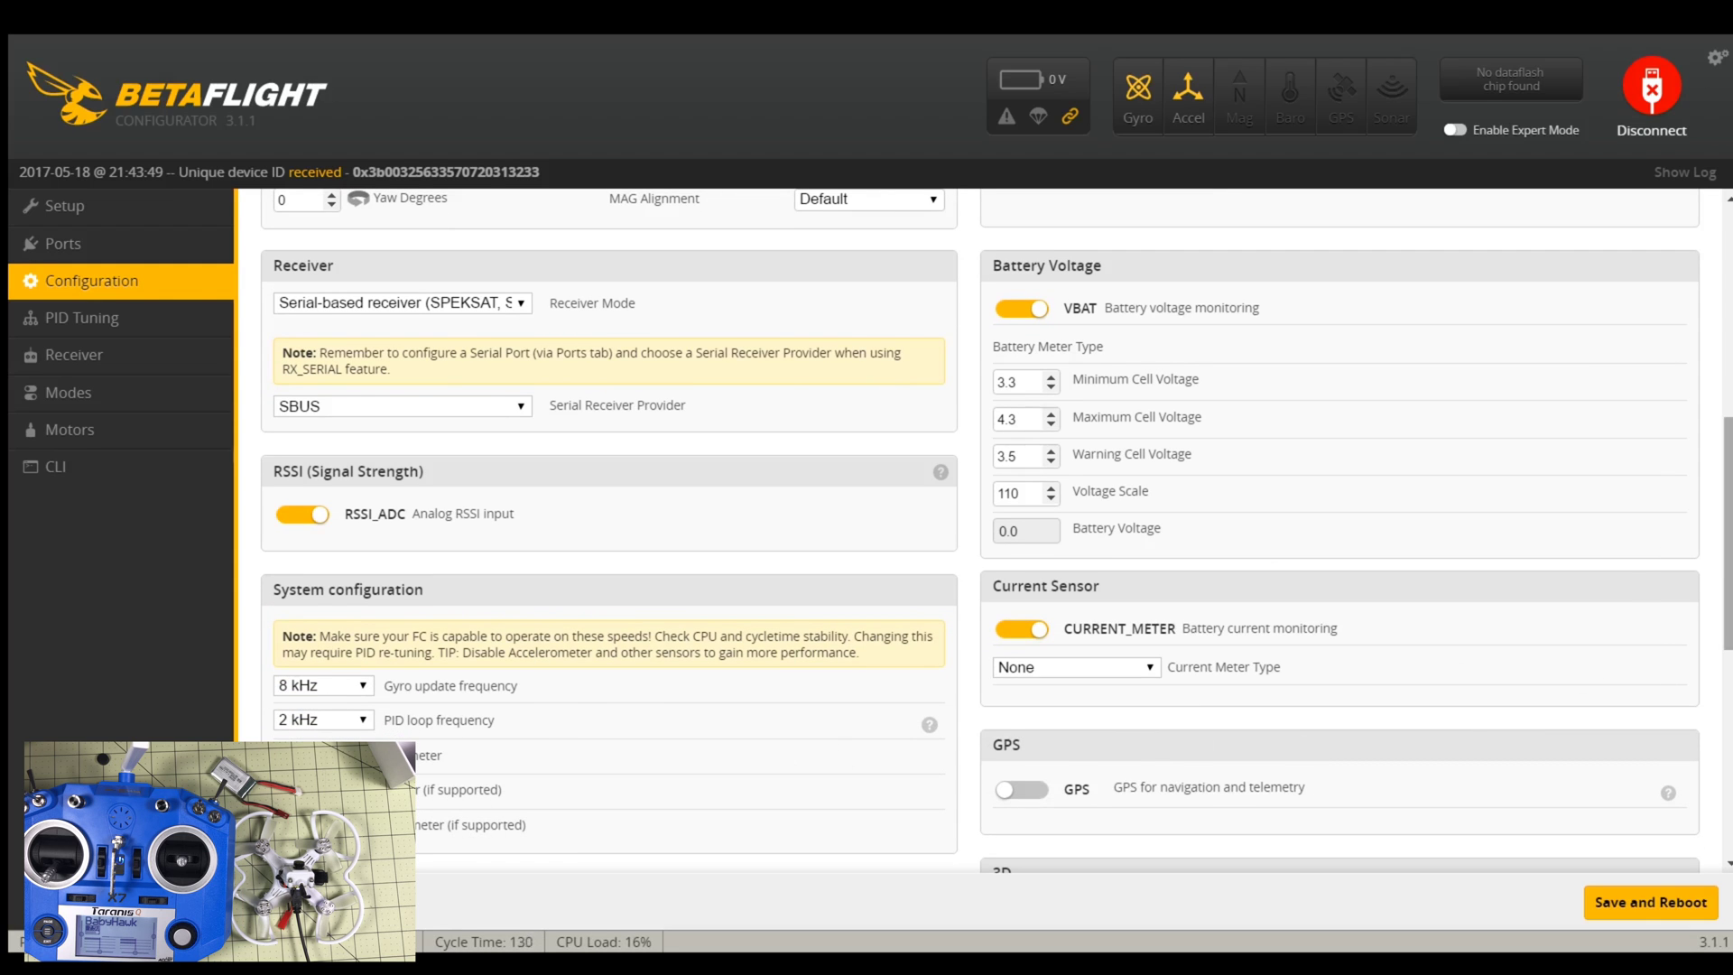
scroll(1456, 618, down, 10)
scroll(996, 531, down, 3)
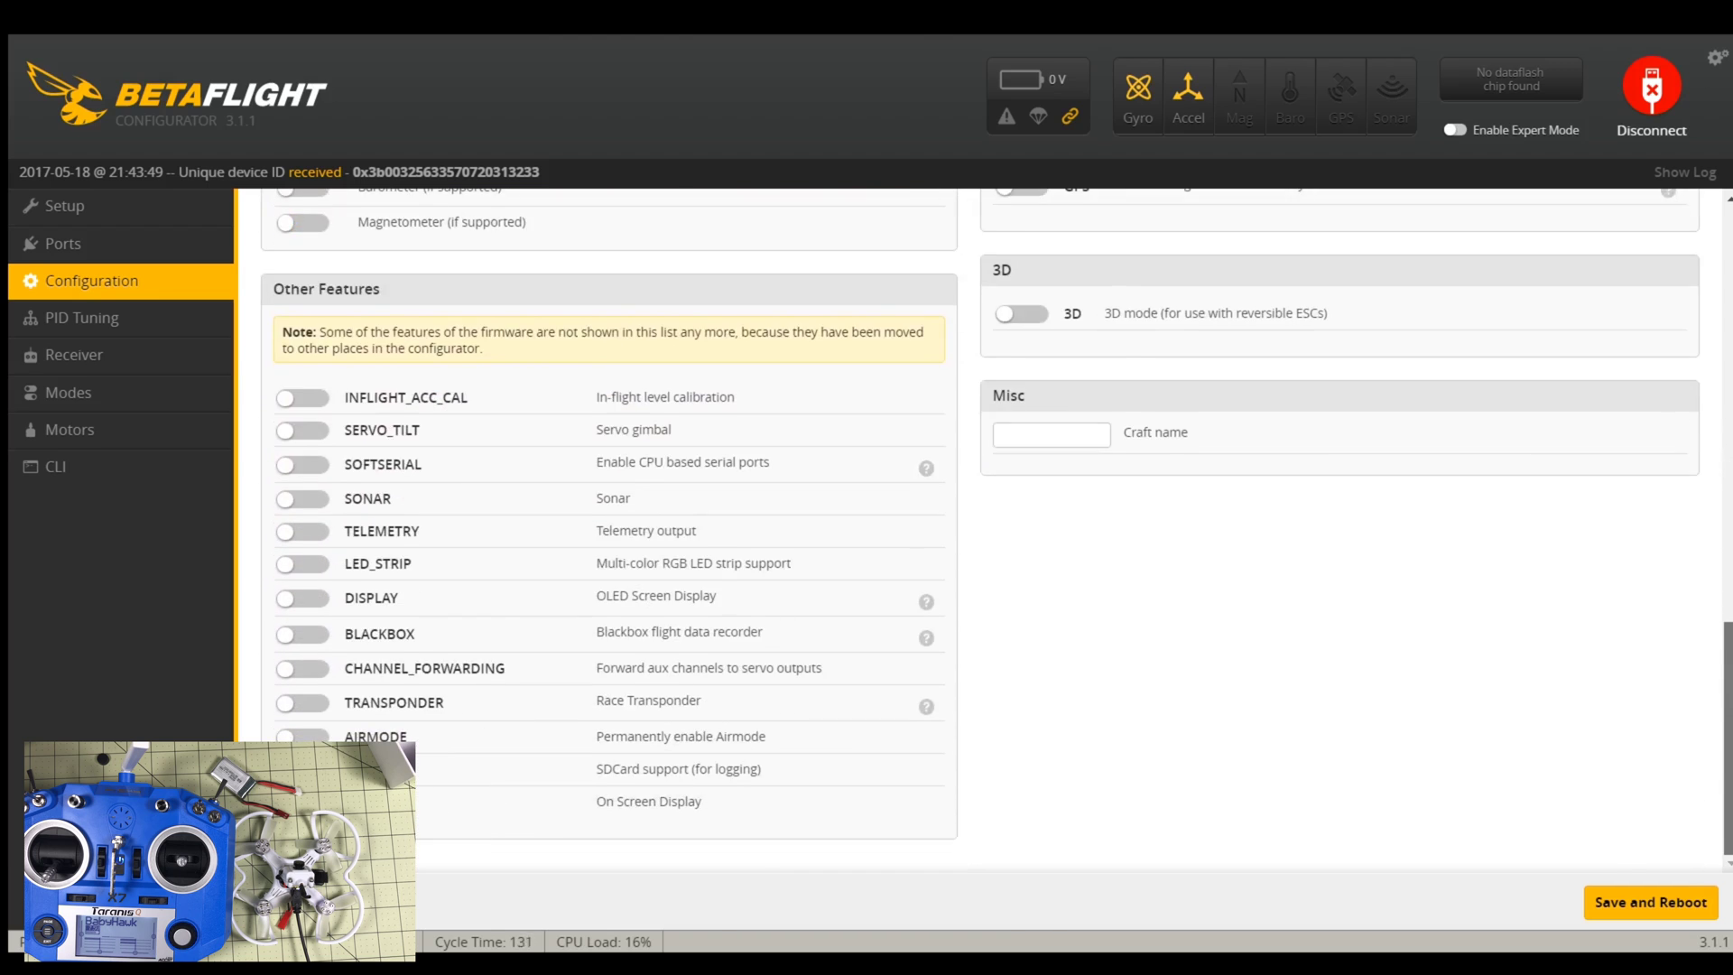
scroll(997, 531, up, 15)
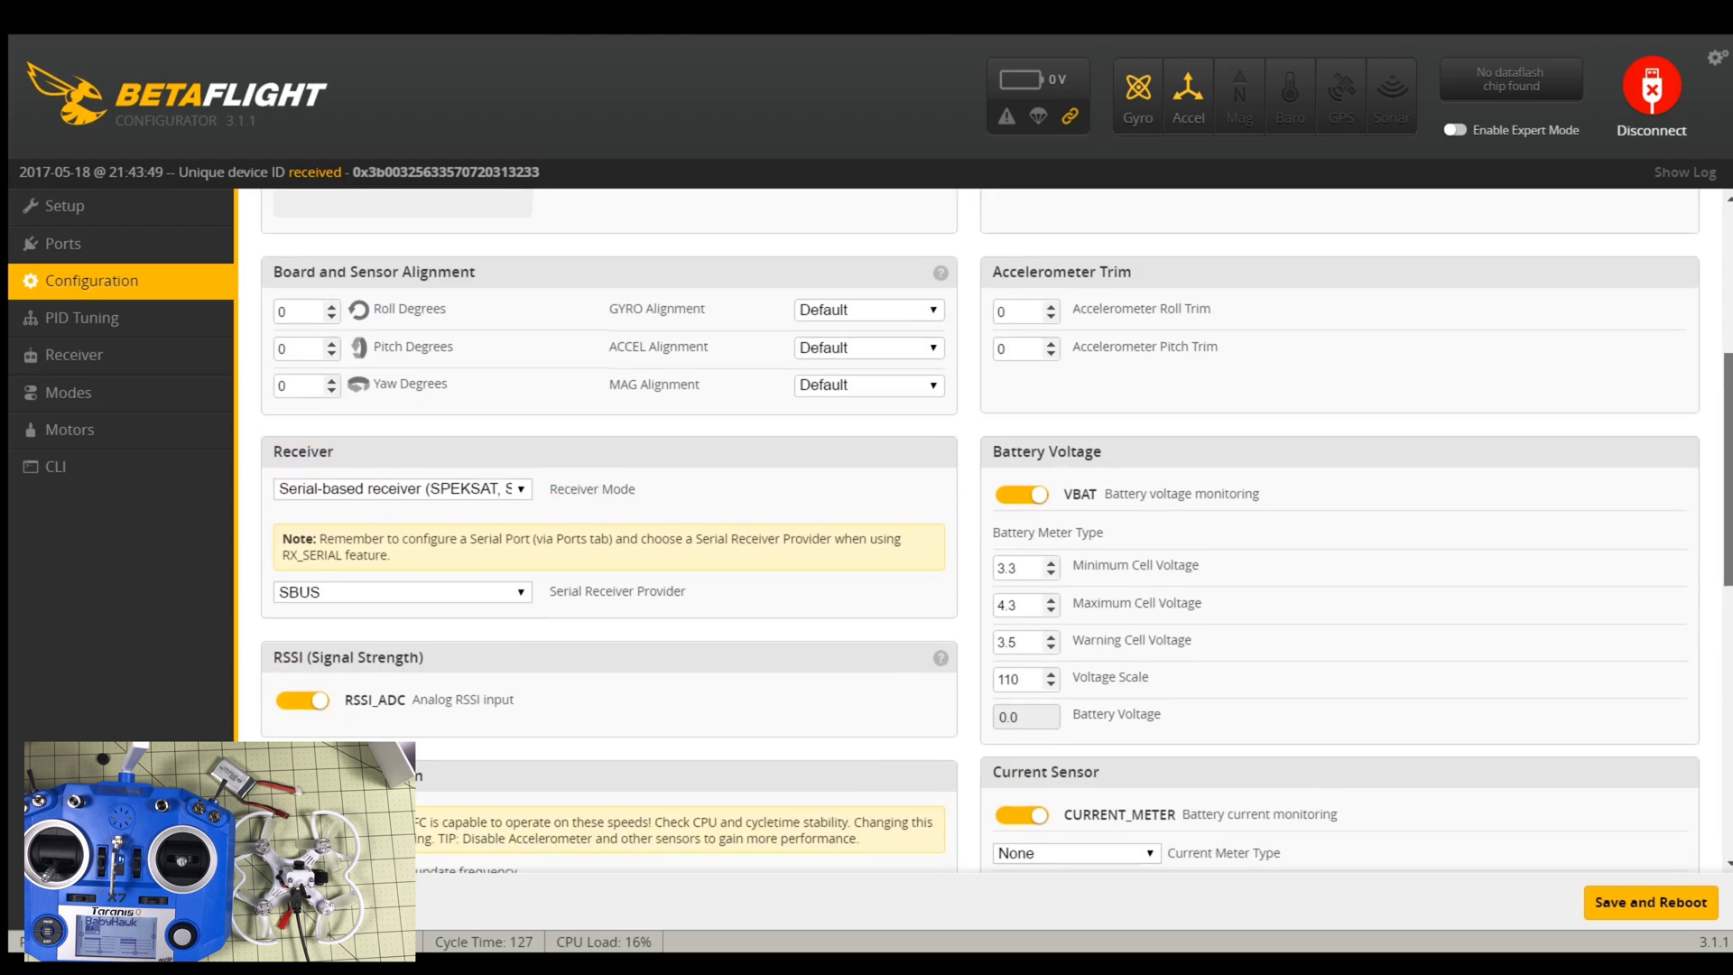
Set the receiver's channel map to TAER1234 and save the receiver settings.
click(79, 356)
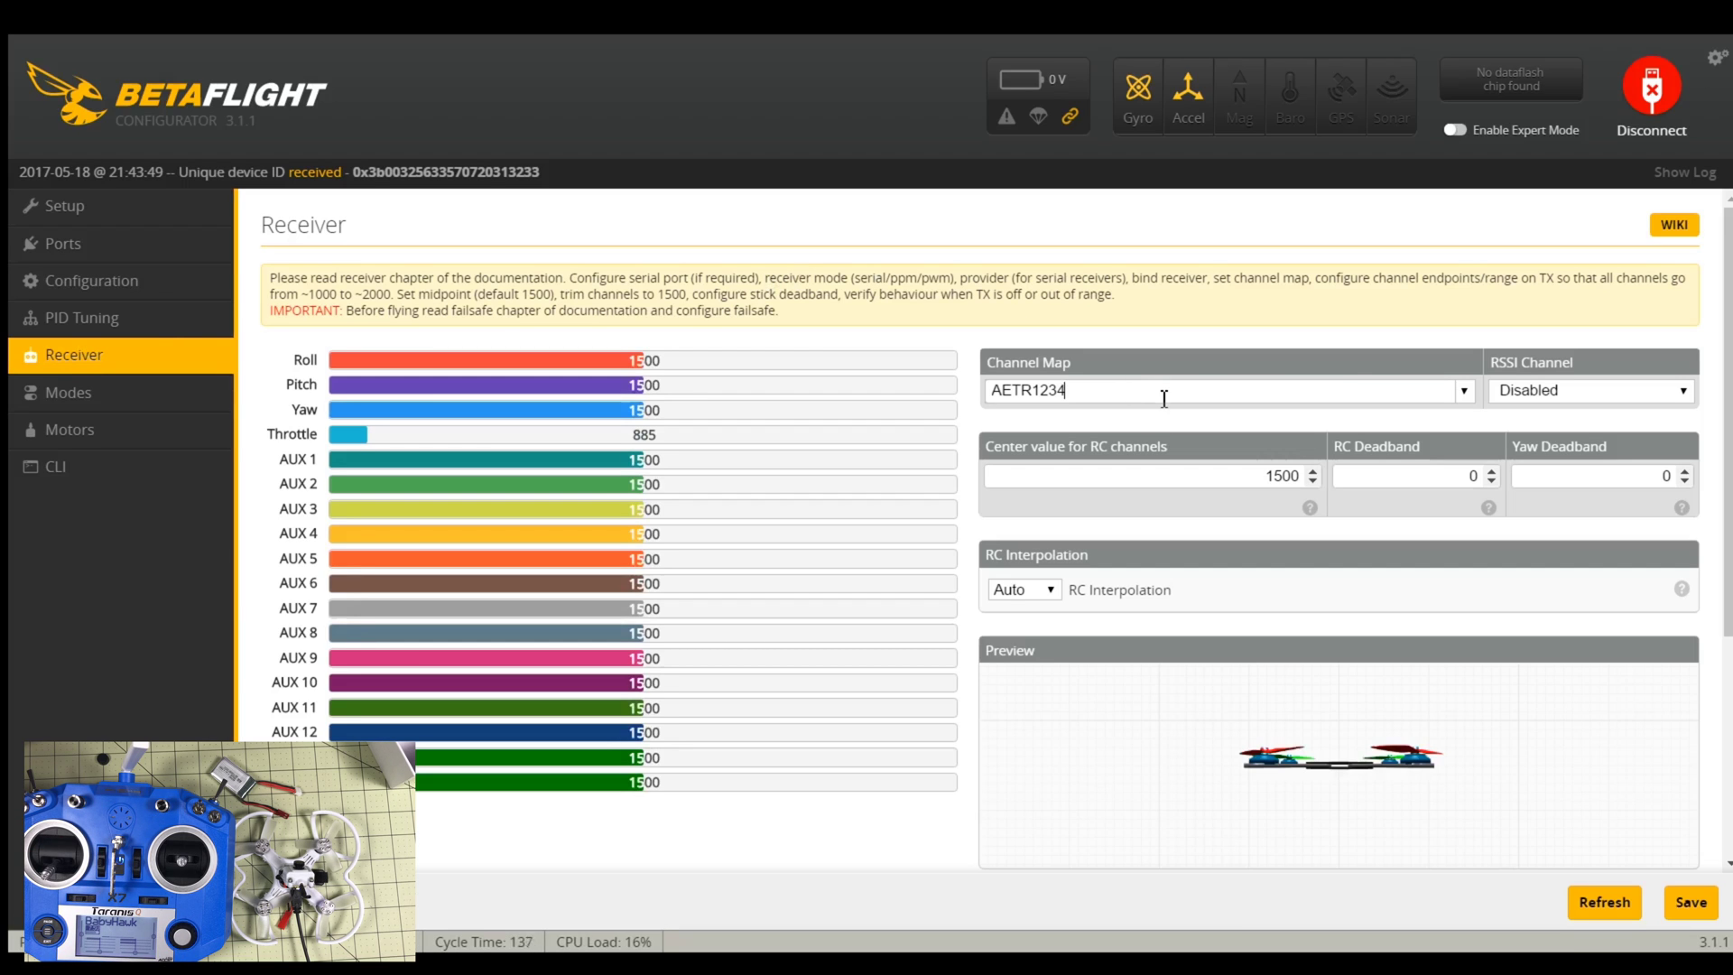
click(1363, 465)
click(1693, 904)
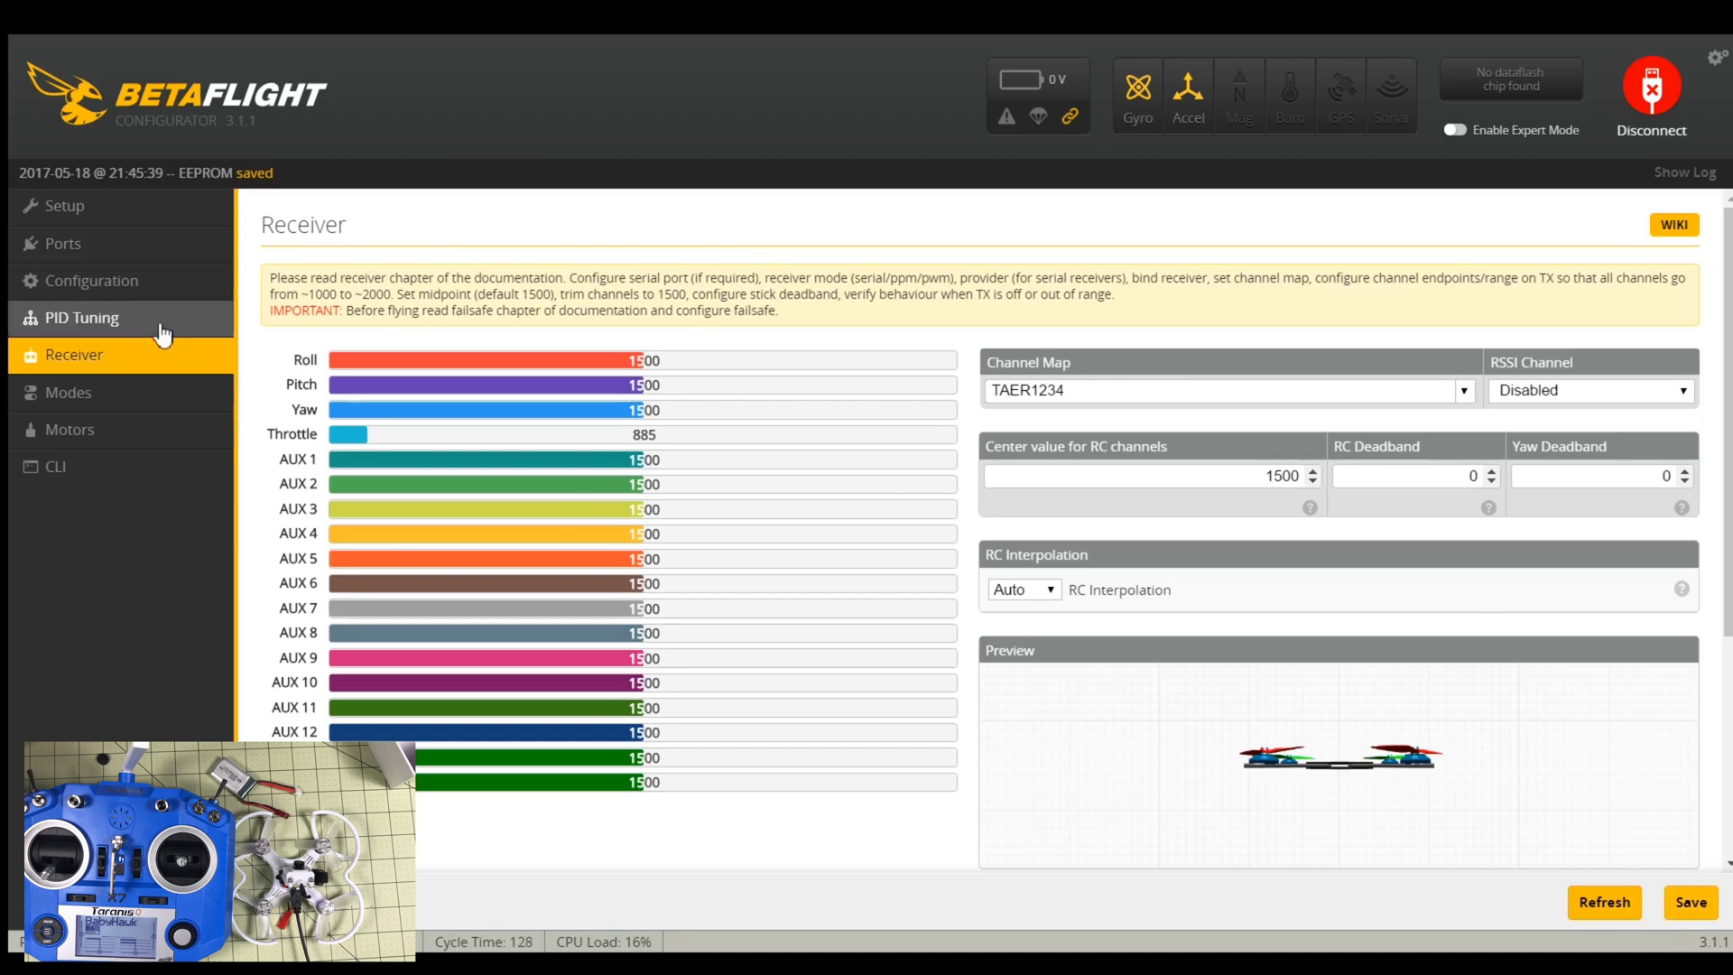
Check the serial port assignments and the receiver channel readings, and enable Expert Mode.
click(127, 243)
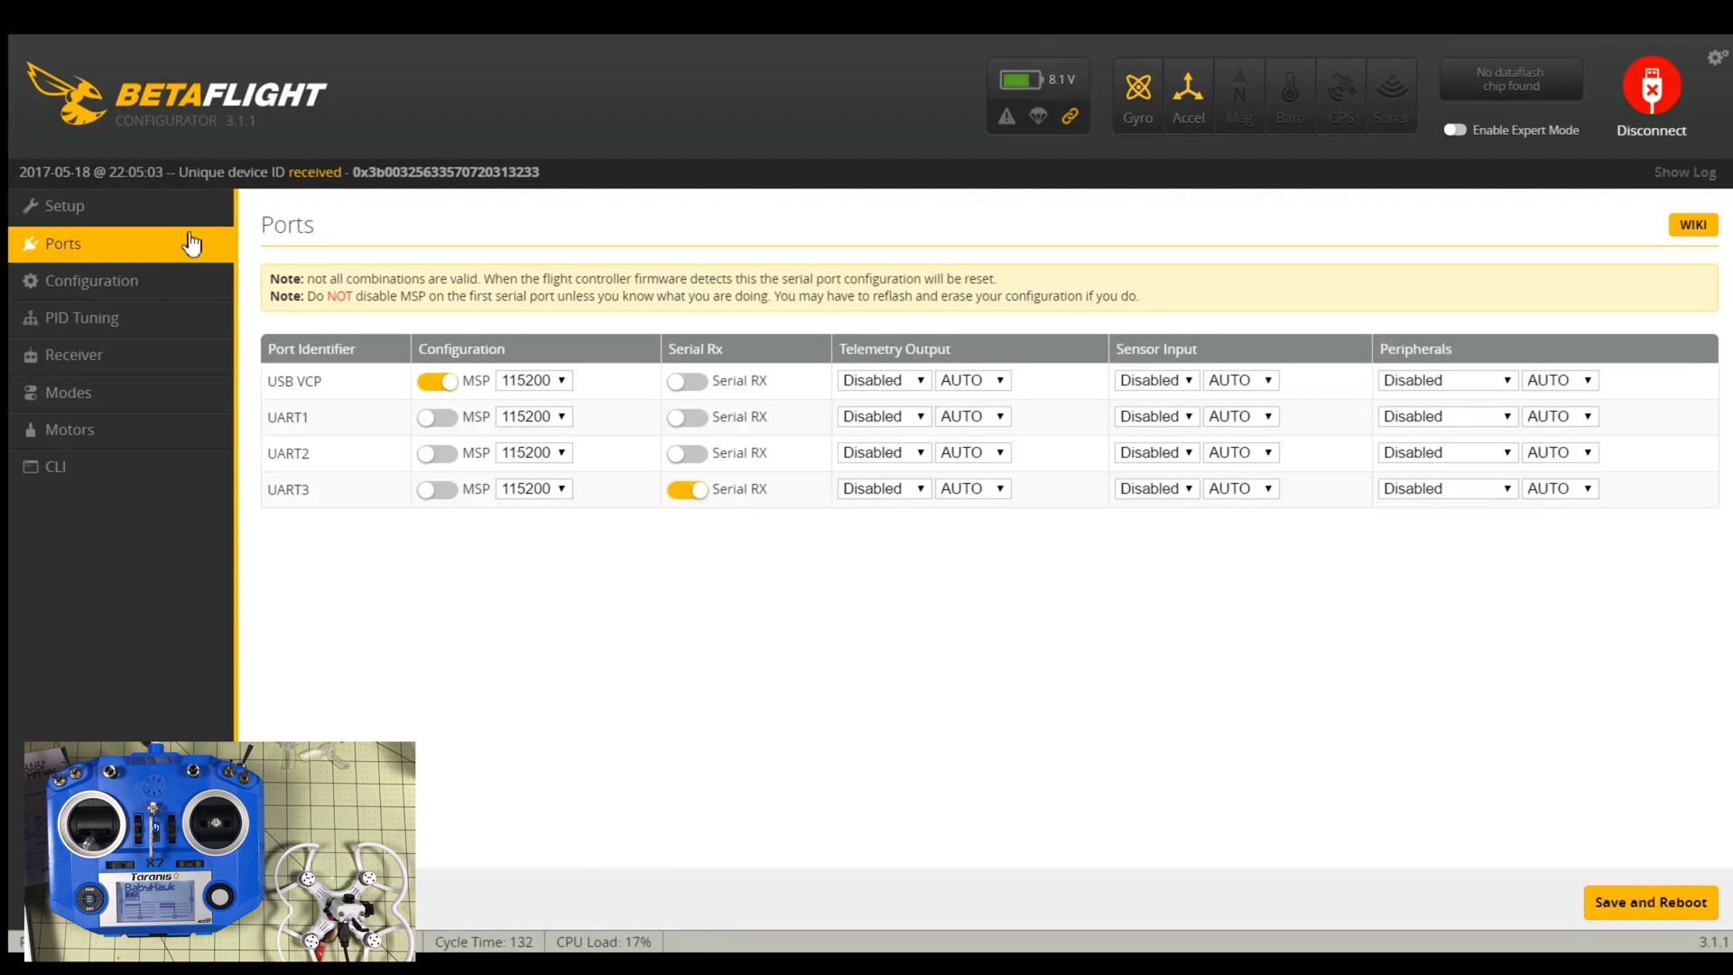
click(158, 352)
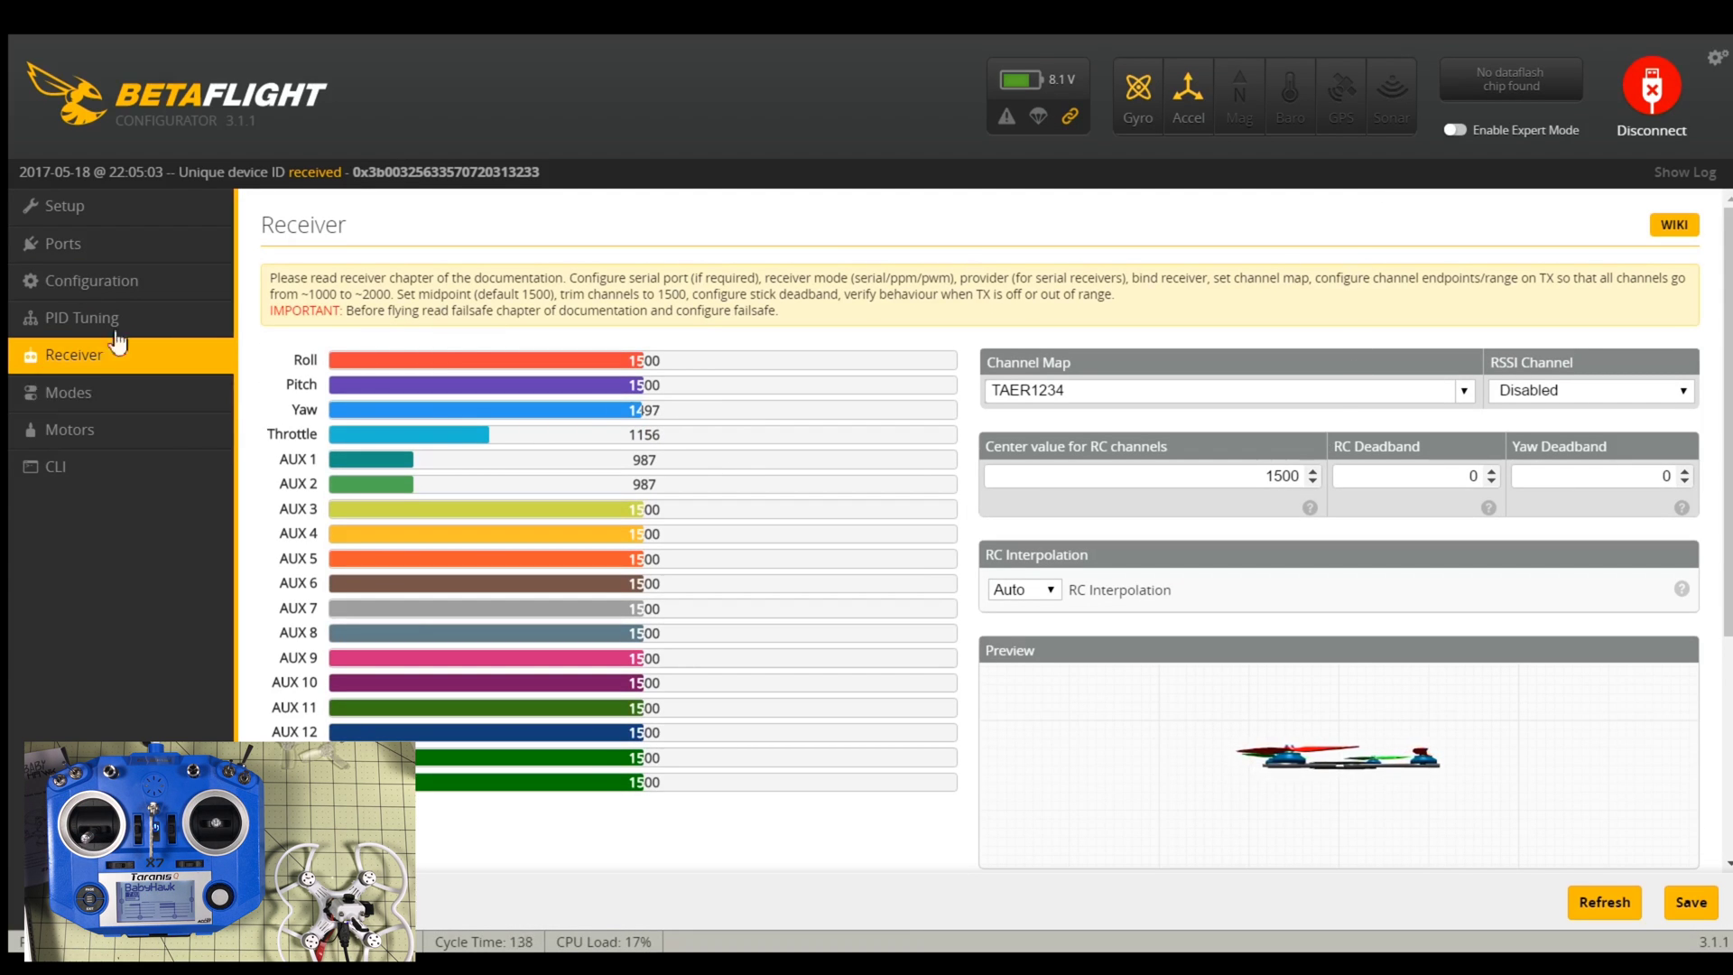
click(98, 255)
click(109, 285)
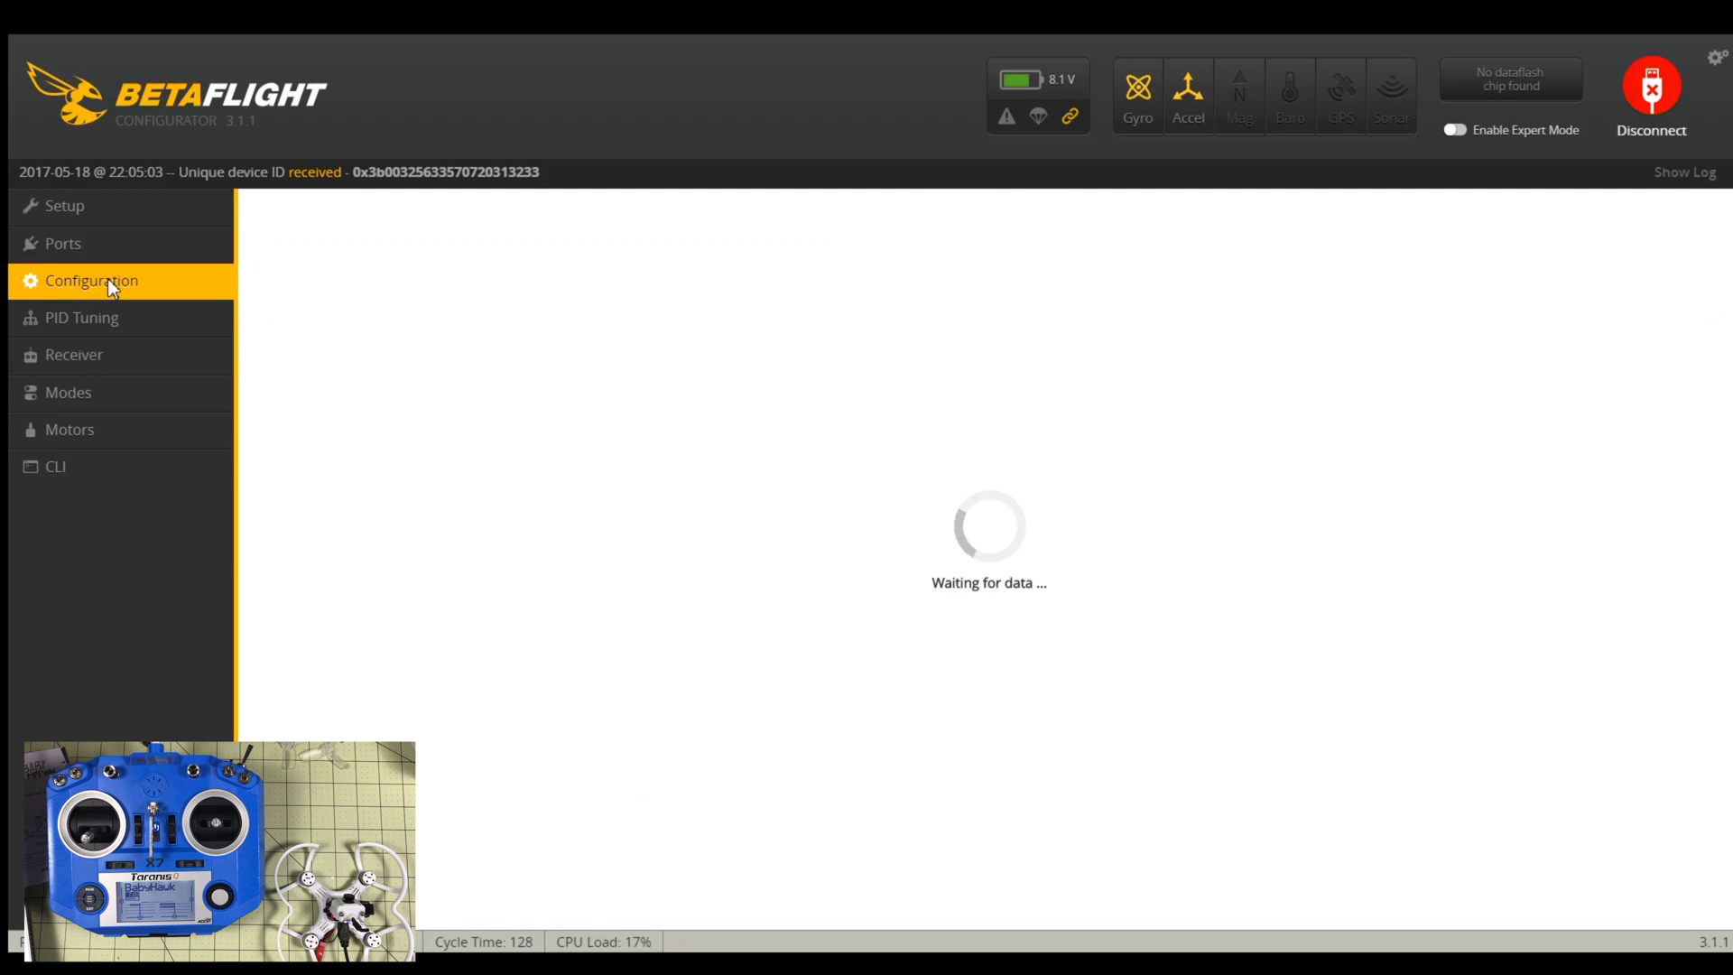
click(1455, 130)
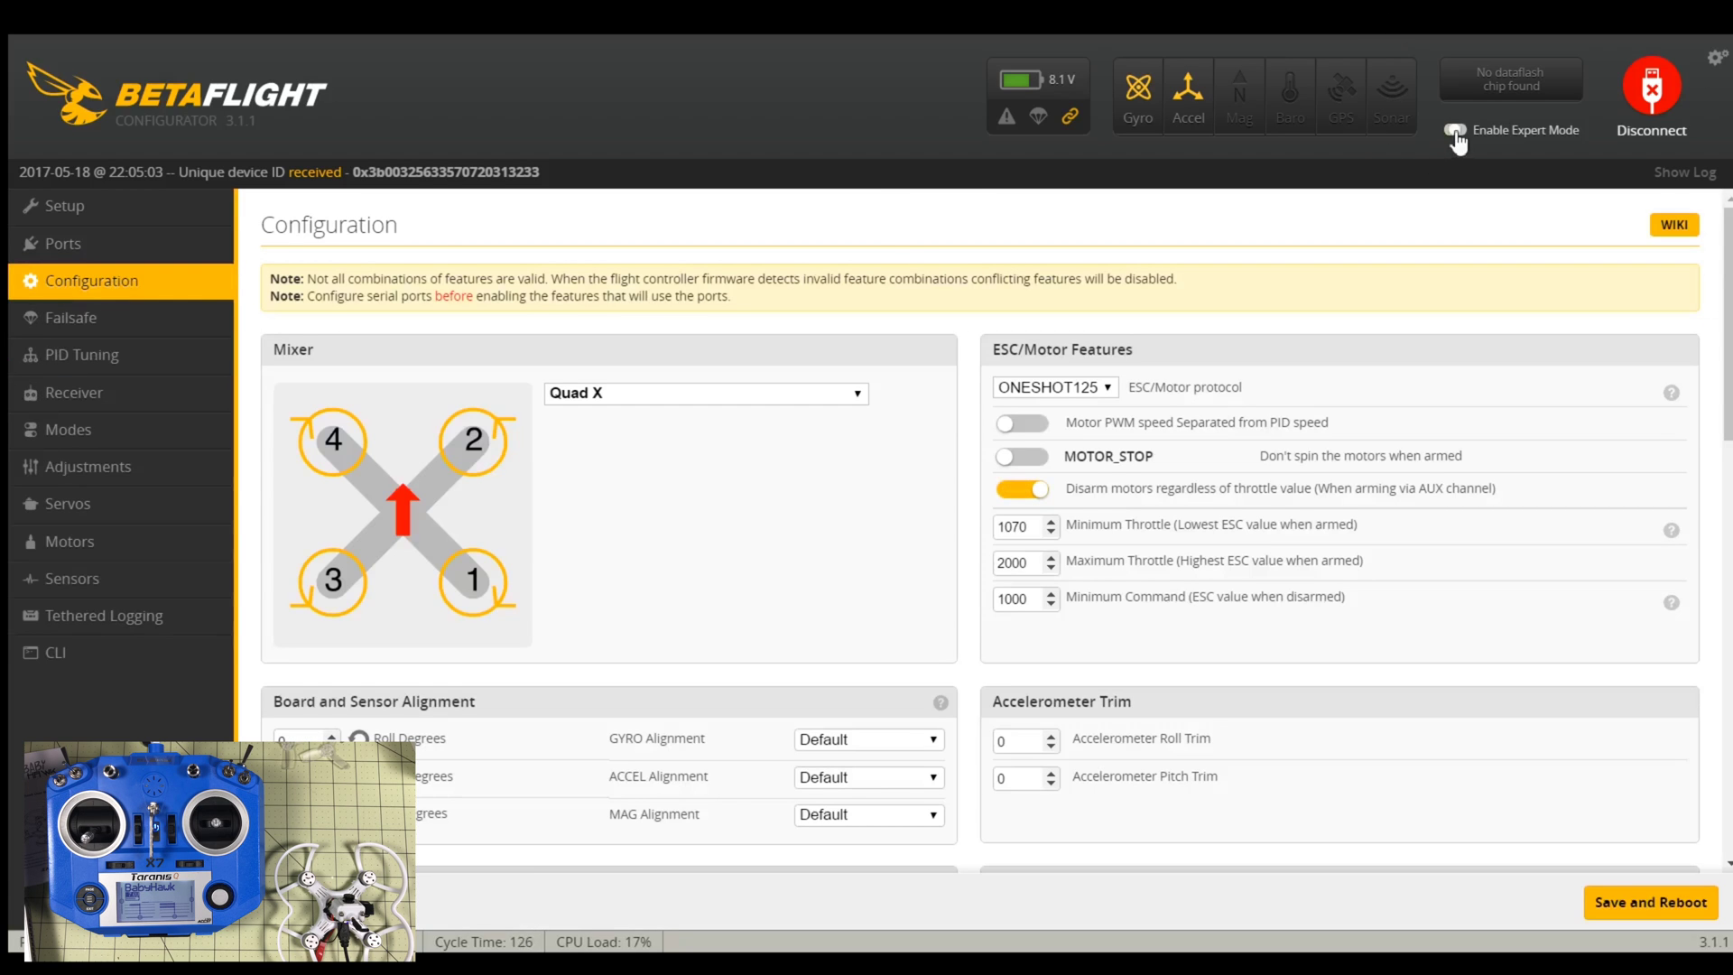
Look through the failsafe, PID tuning, receiver and general configuration settings, including the battery voltage section, and open the command line interface.
click(145, 317)
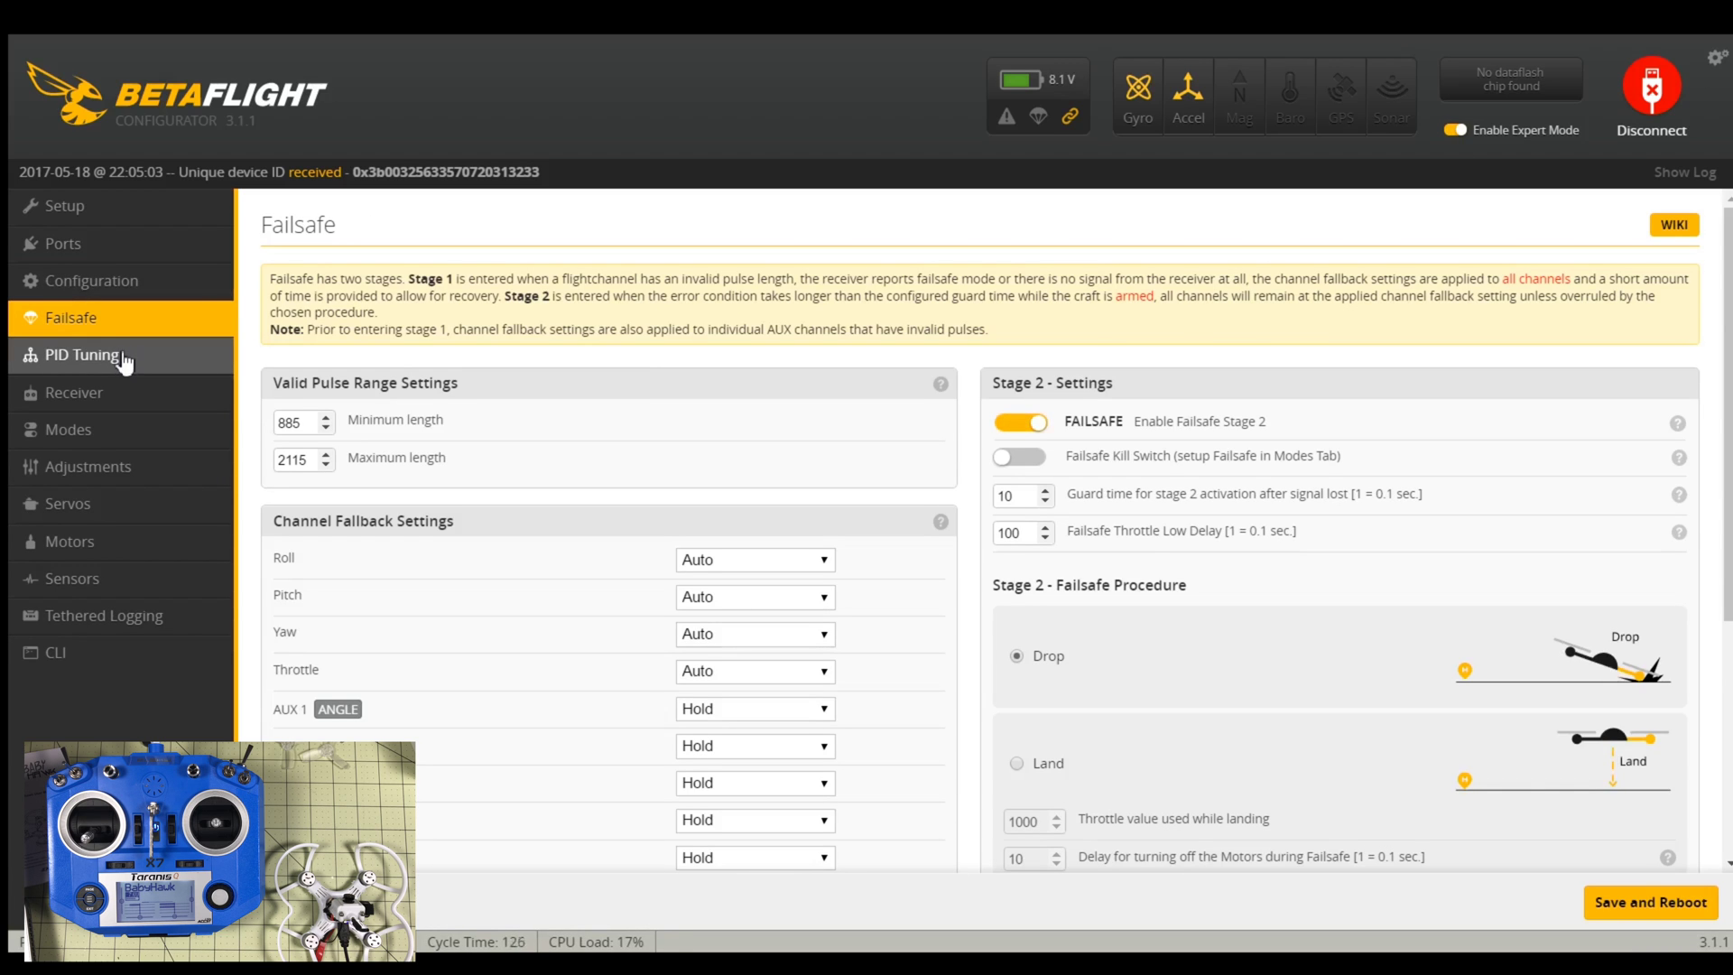
click(124, 362)
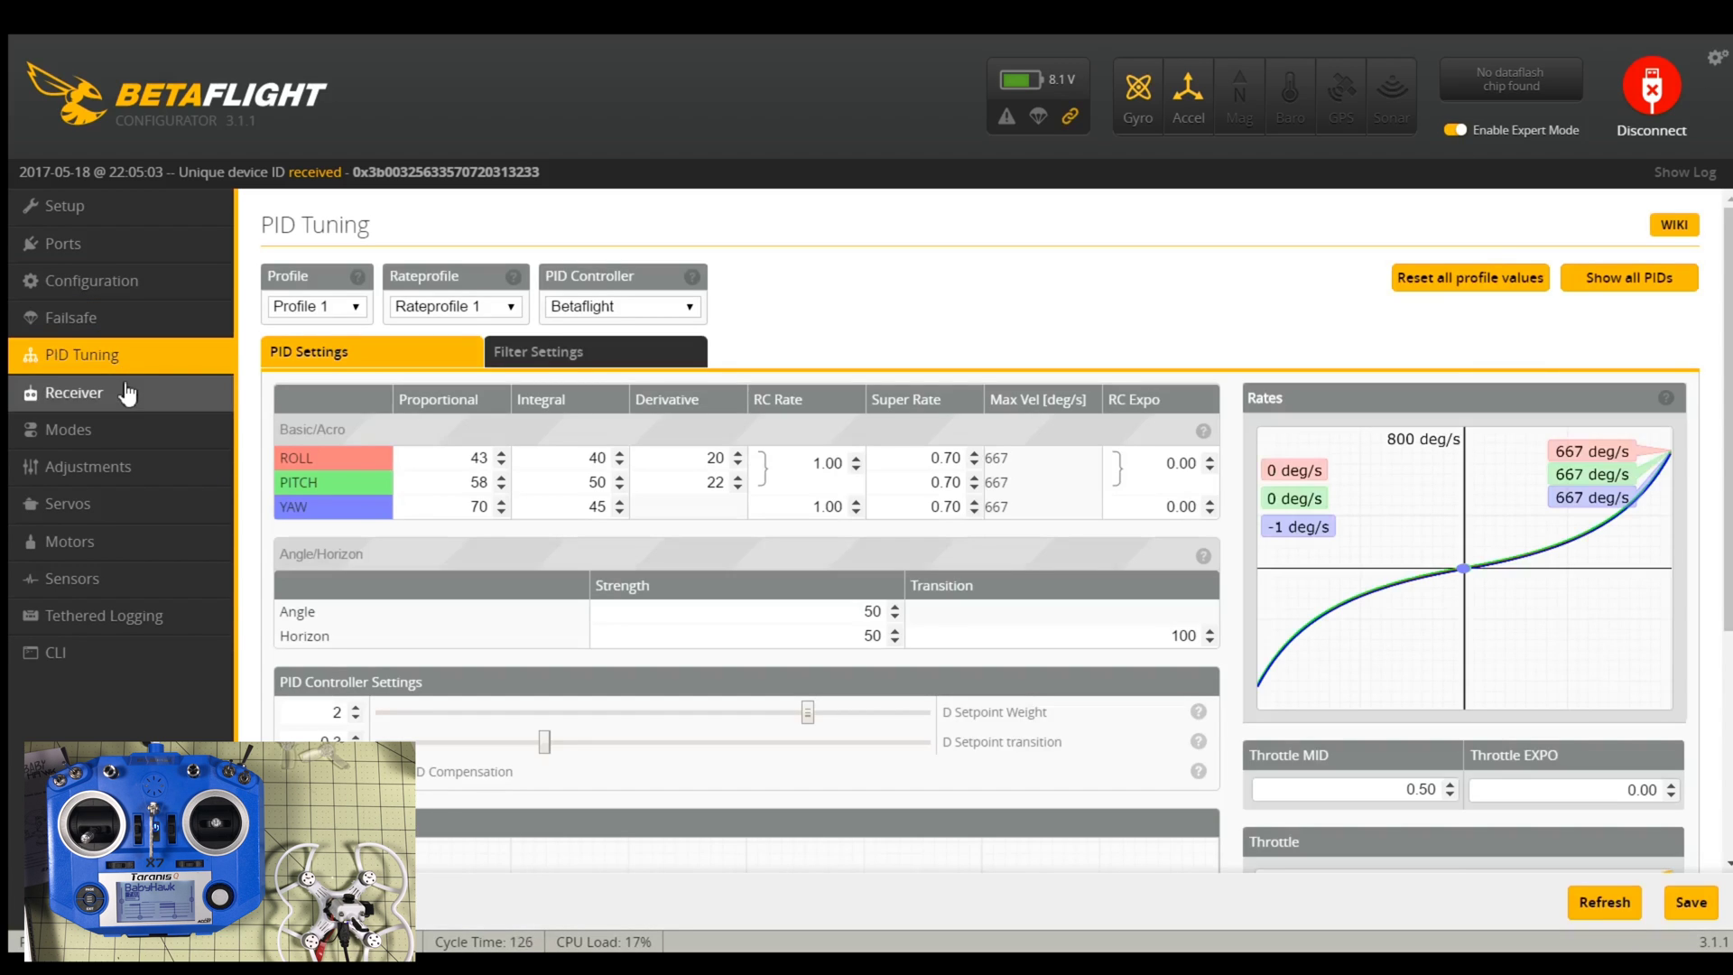
click(126, 393)
click(139, 366)
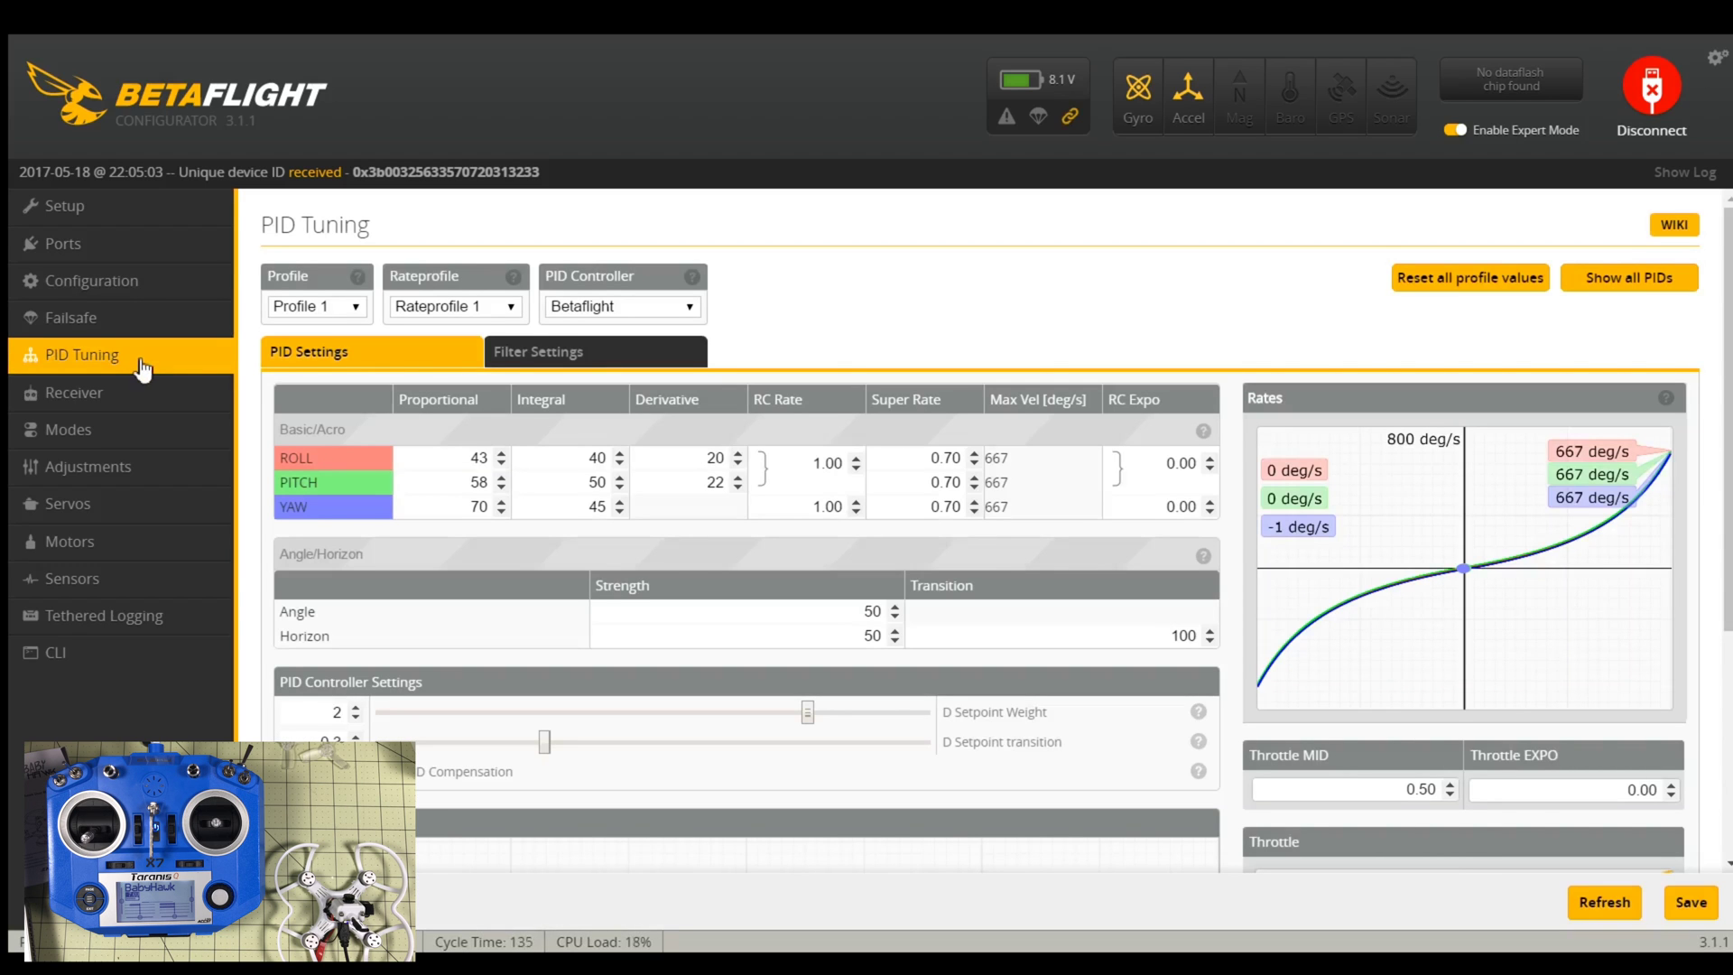
click(139, 390)
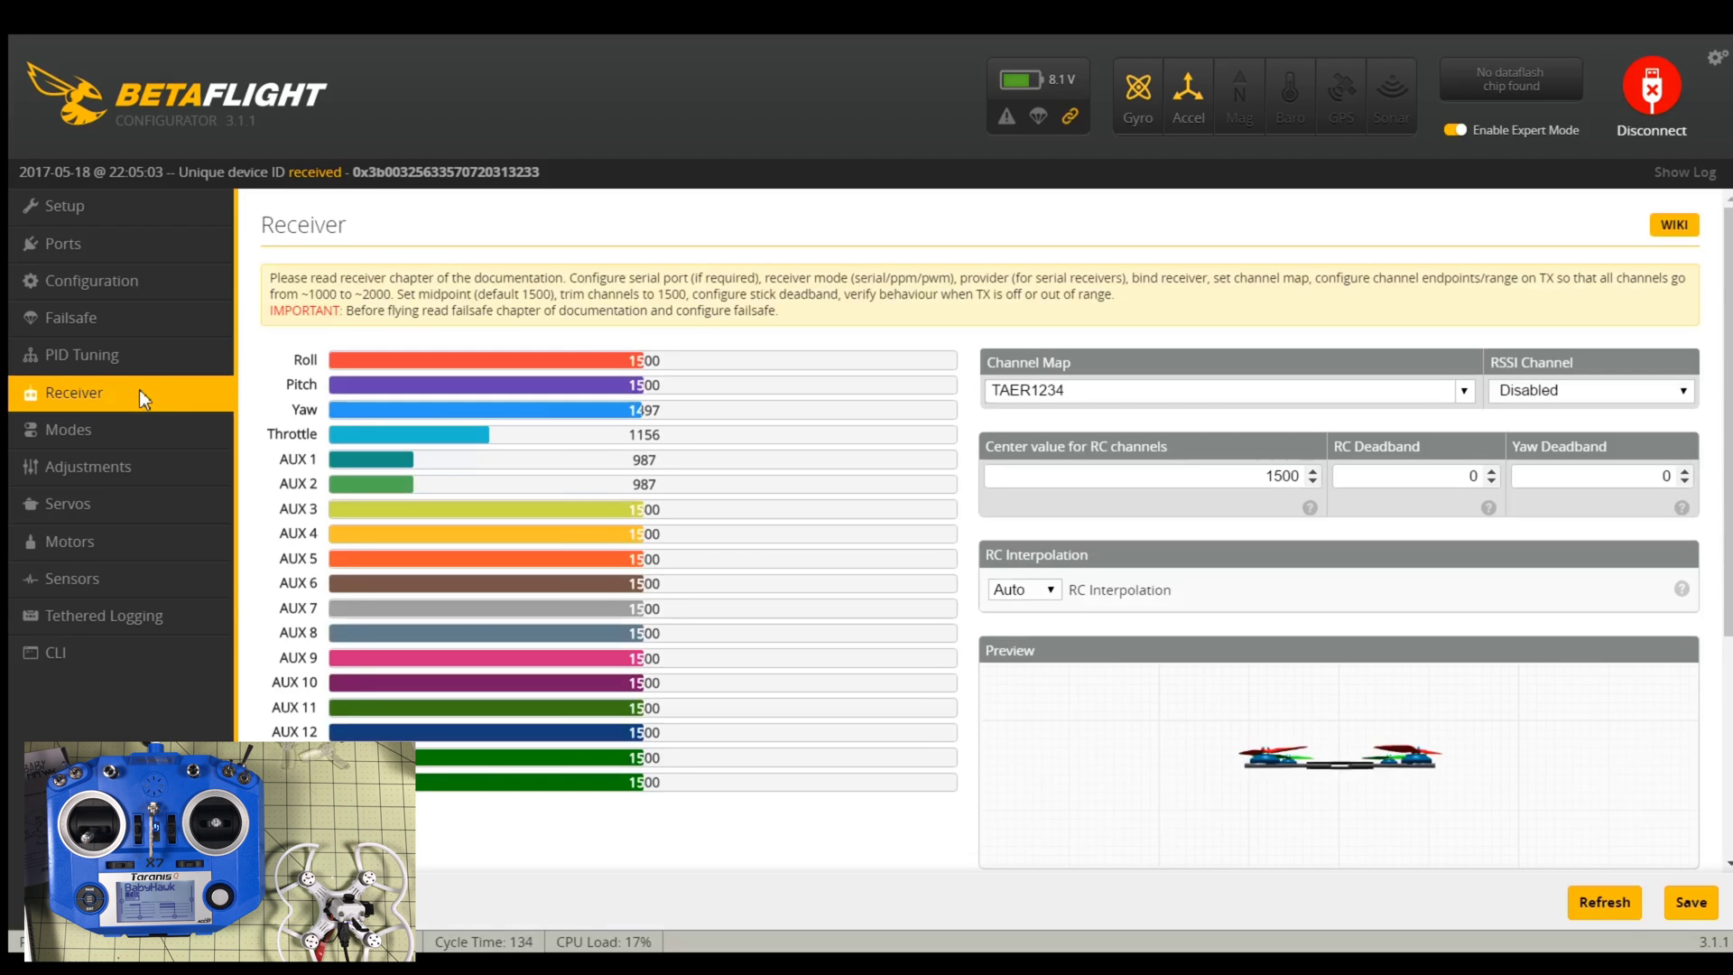
click(164, 280)
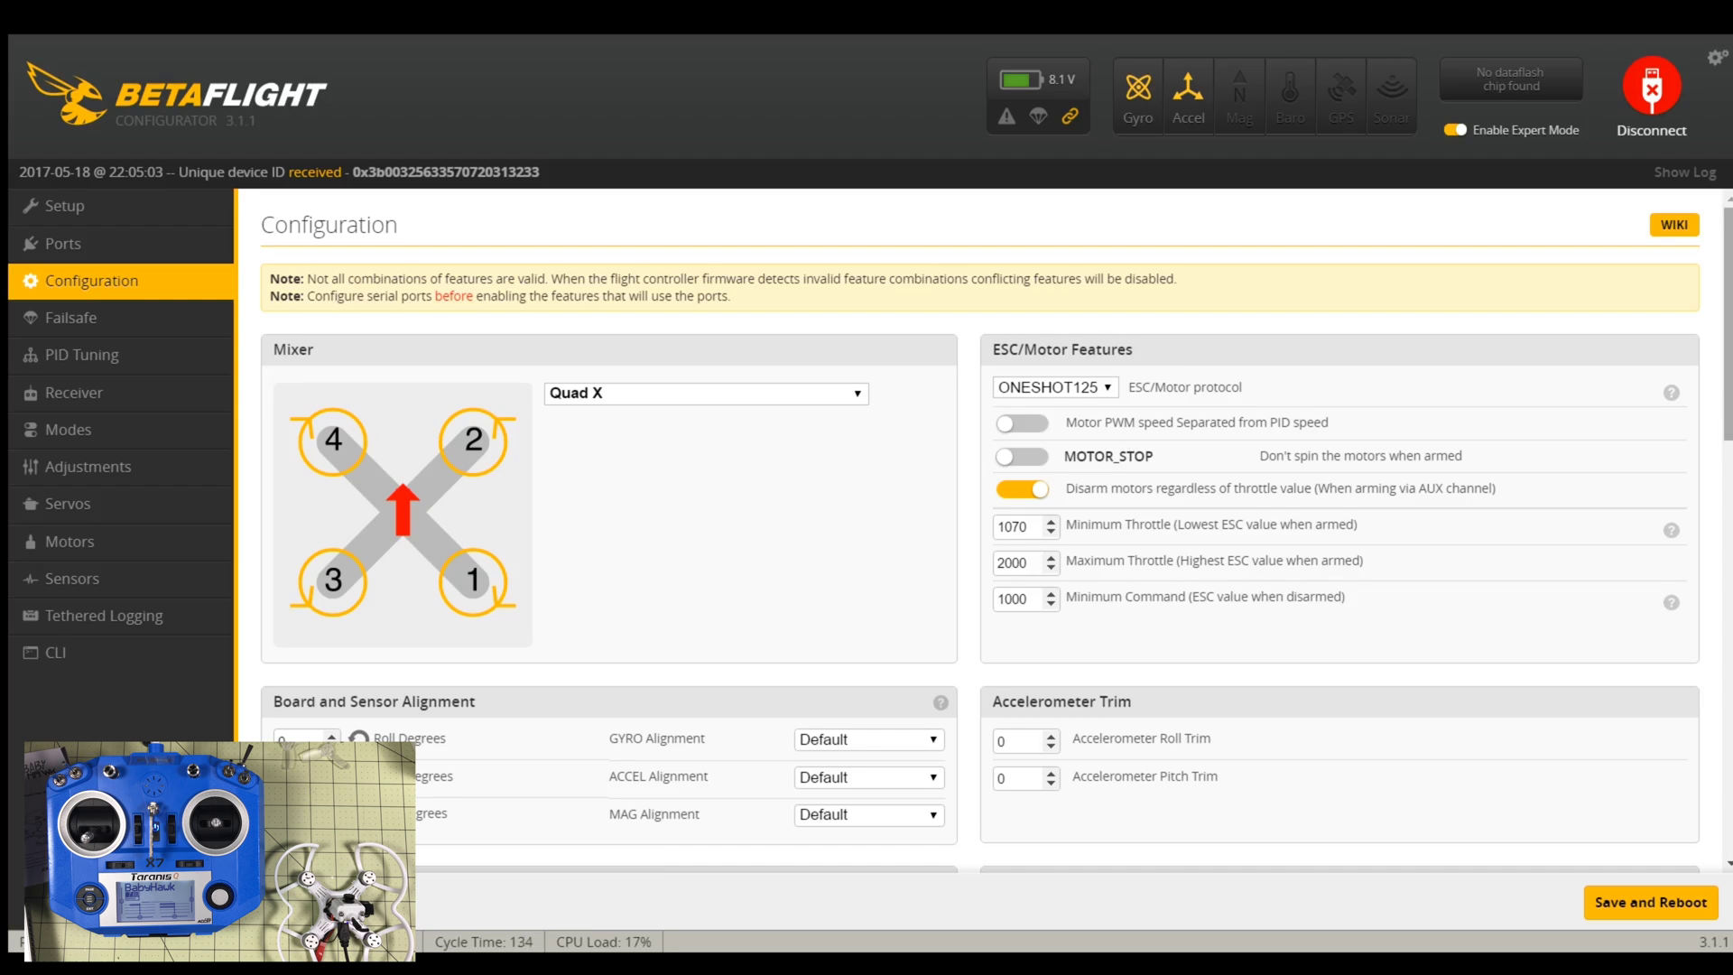
scroll(1727, 325, down, 1)
scroll(1726, 367, down, 4)
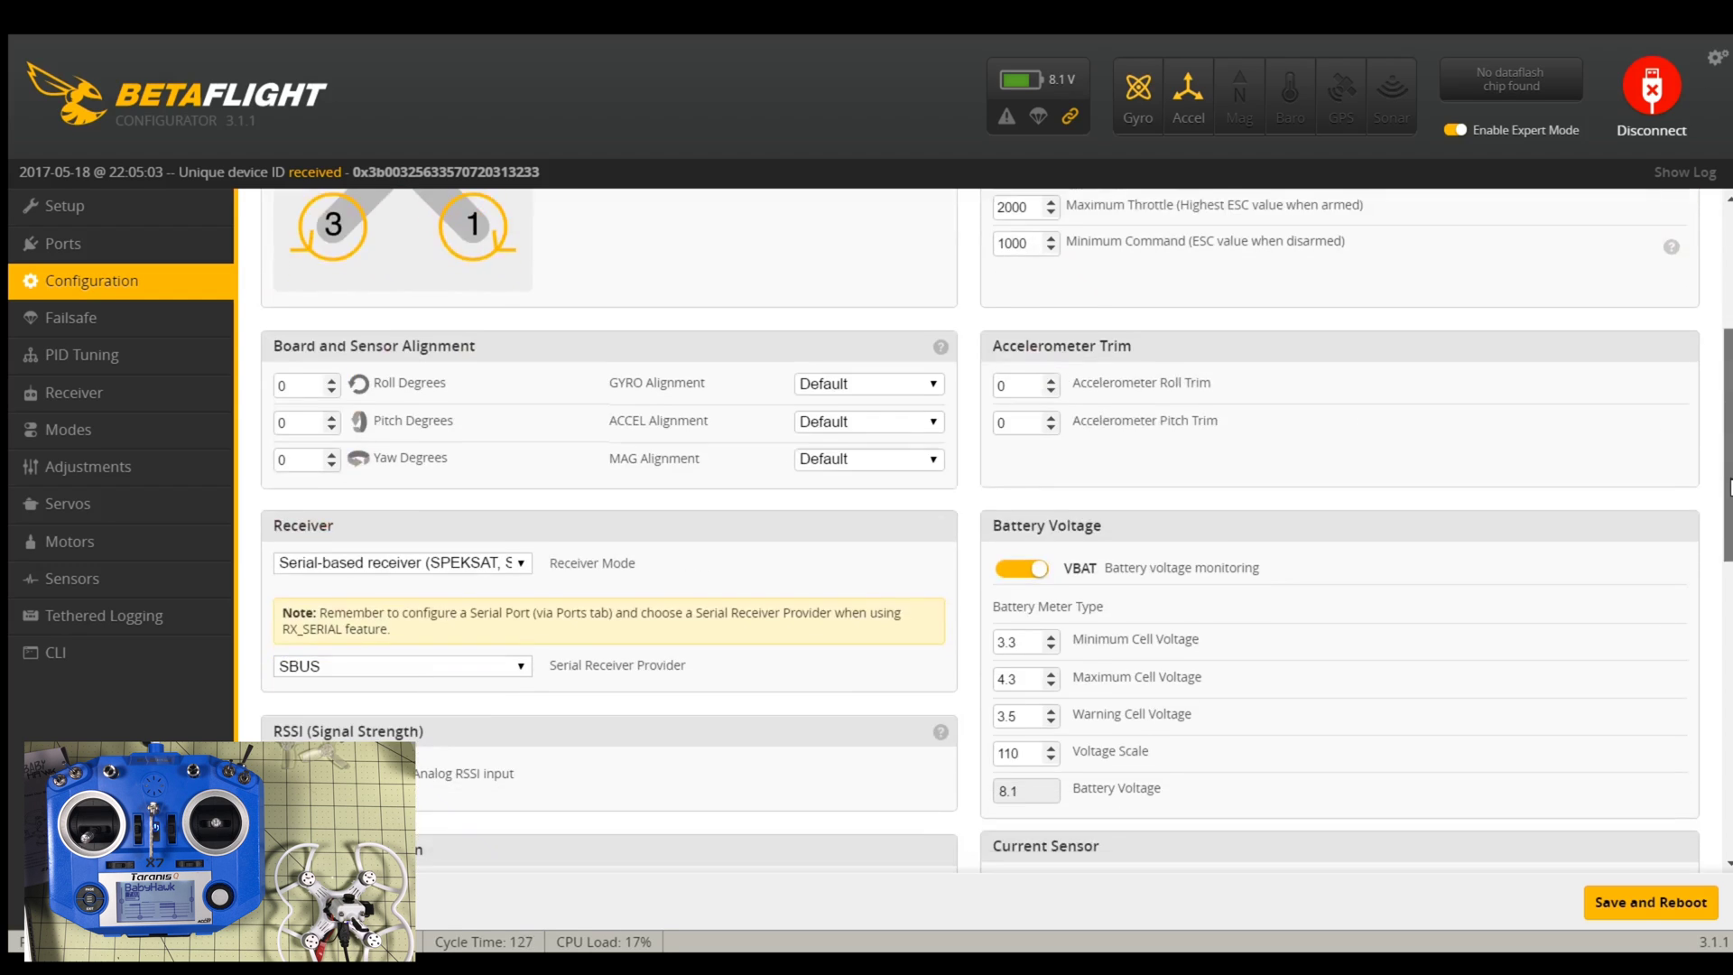
click(55, 652)
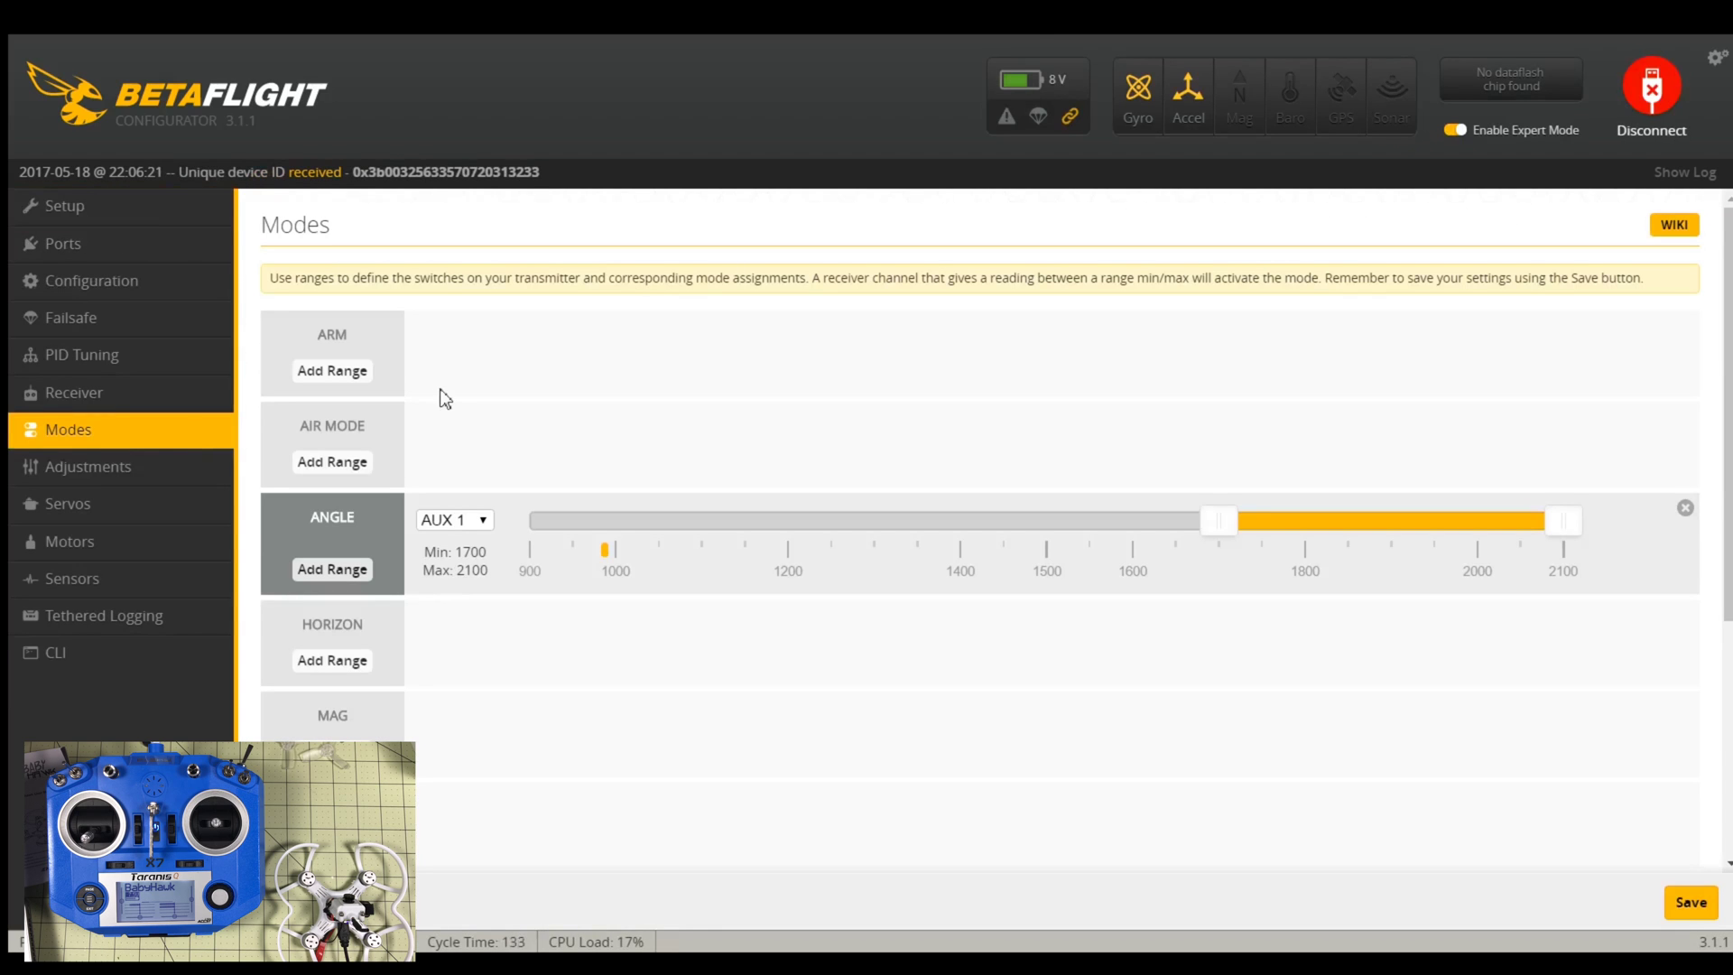
Add an ARM mode range on AUX 1 spanning 1650 to 2100.
click(359, 374)
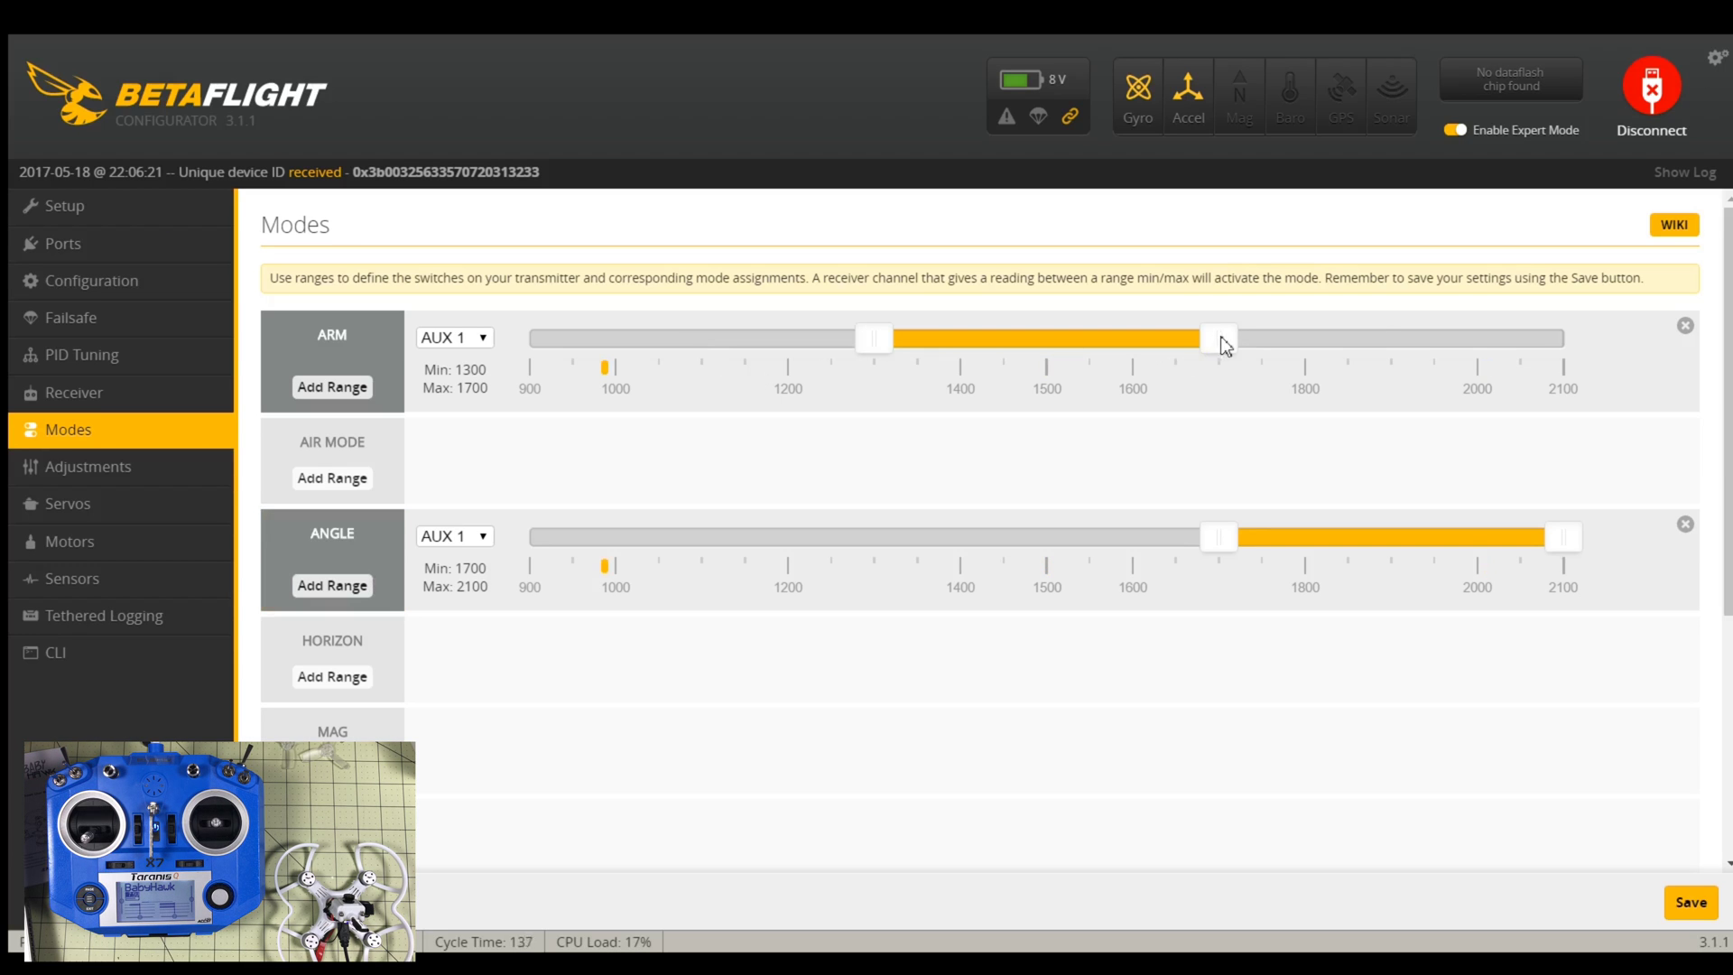
drag(1224, 344, 1617, 357)
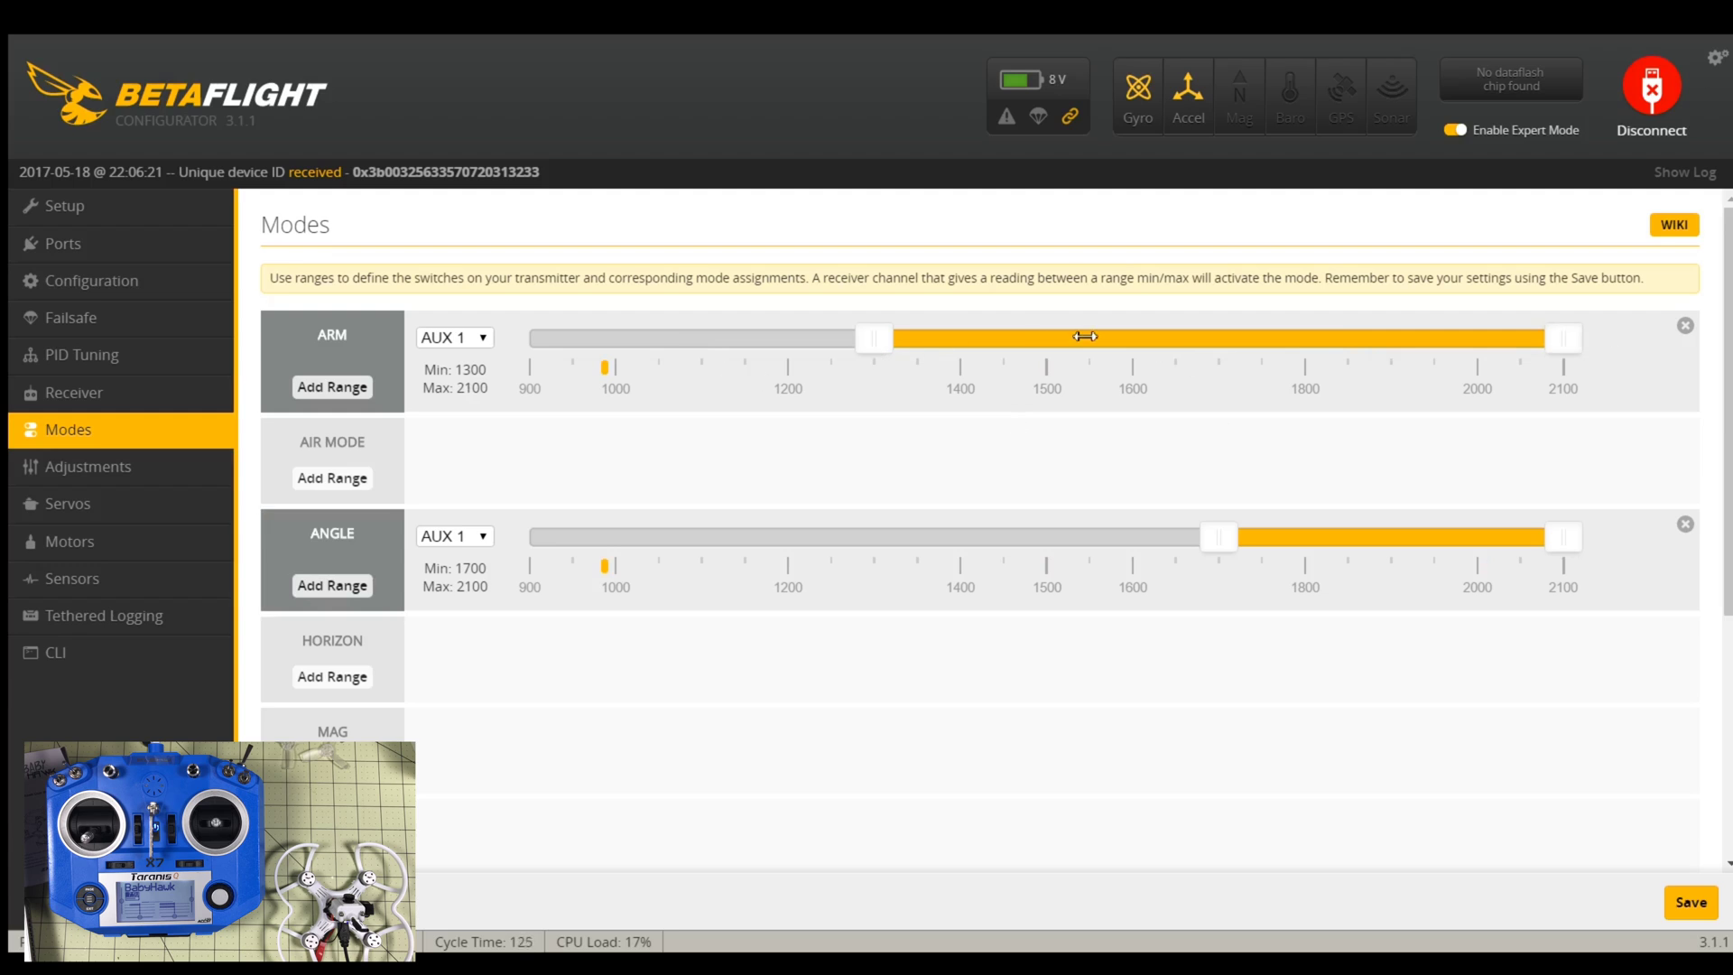
drag(886, 344, 1197, 360)
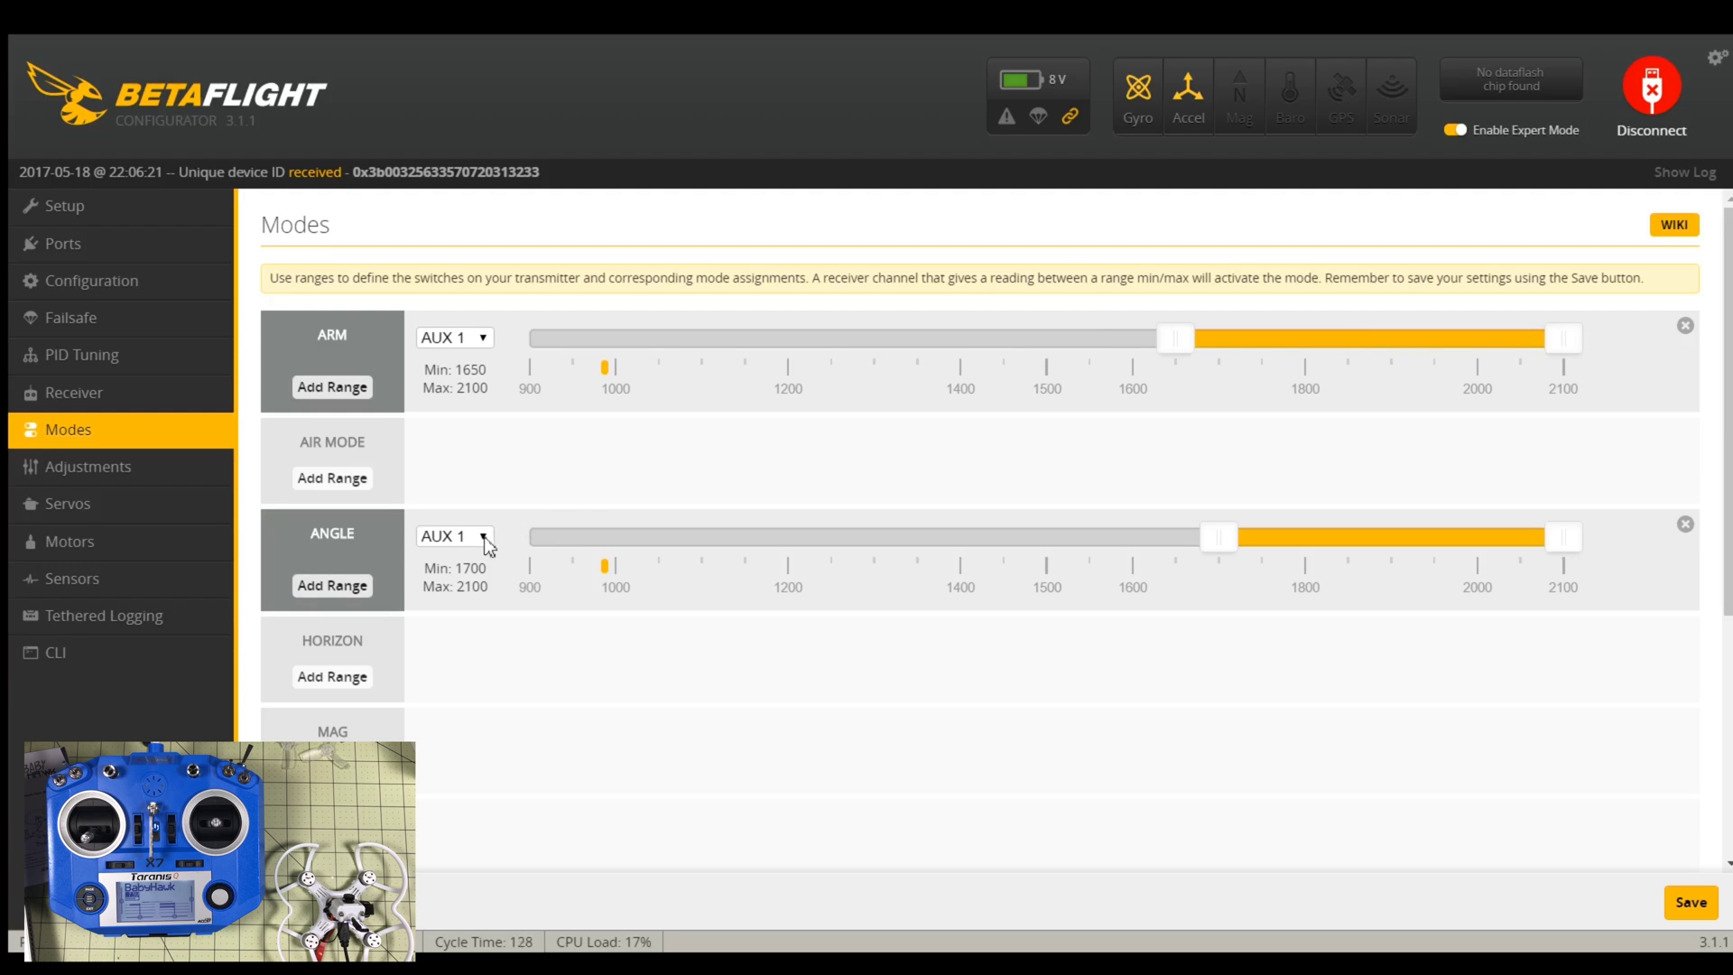
Assign the ANGLE mode to AUX 2 with a range of 900 to 1100.
click(469, 582)
drag(1191, 542, 485, 479)
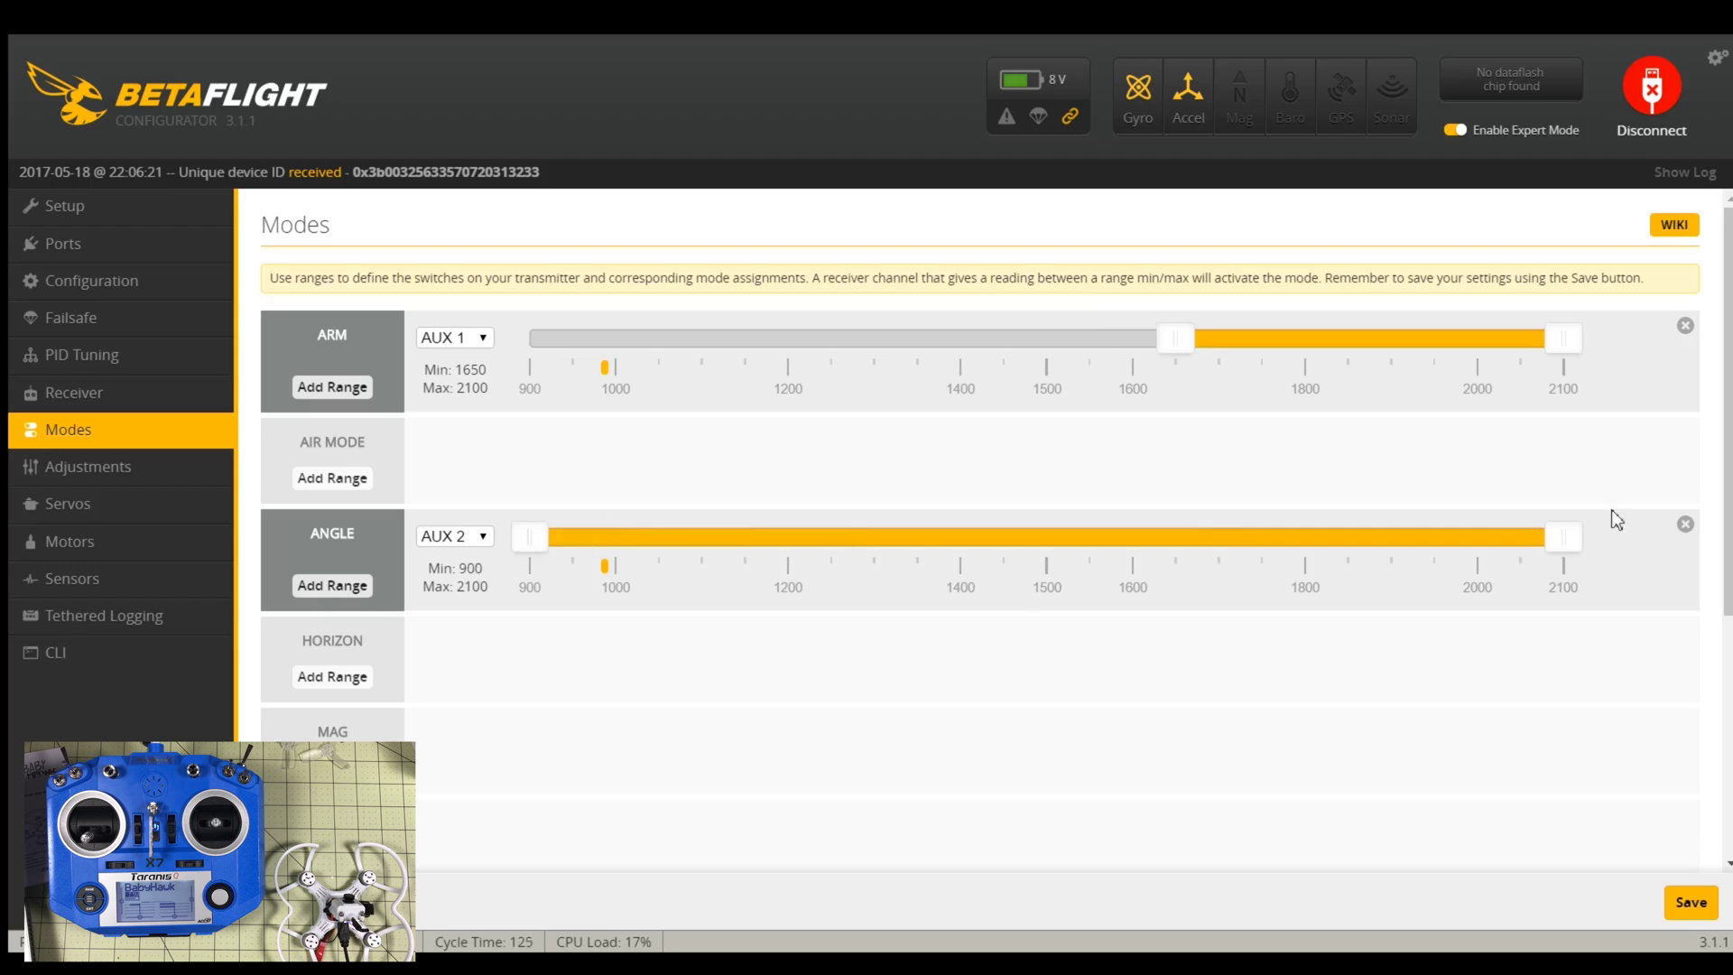
drag(1578, 539, 719, 571)
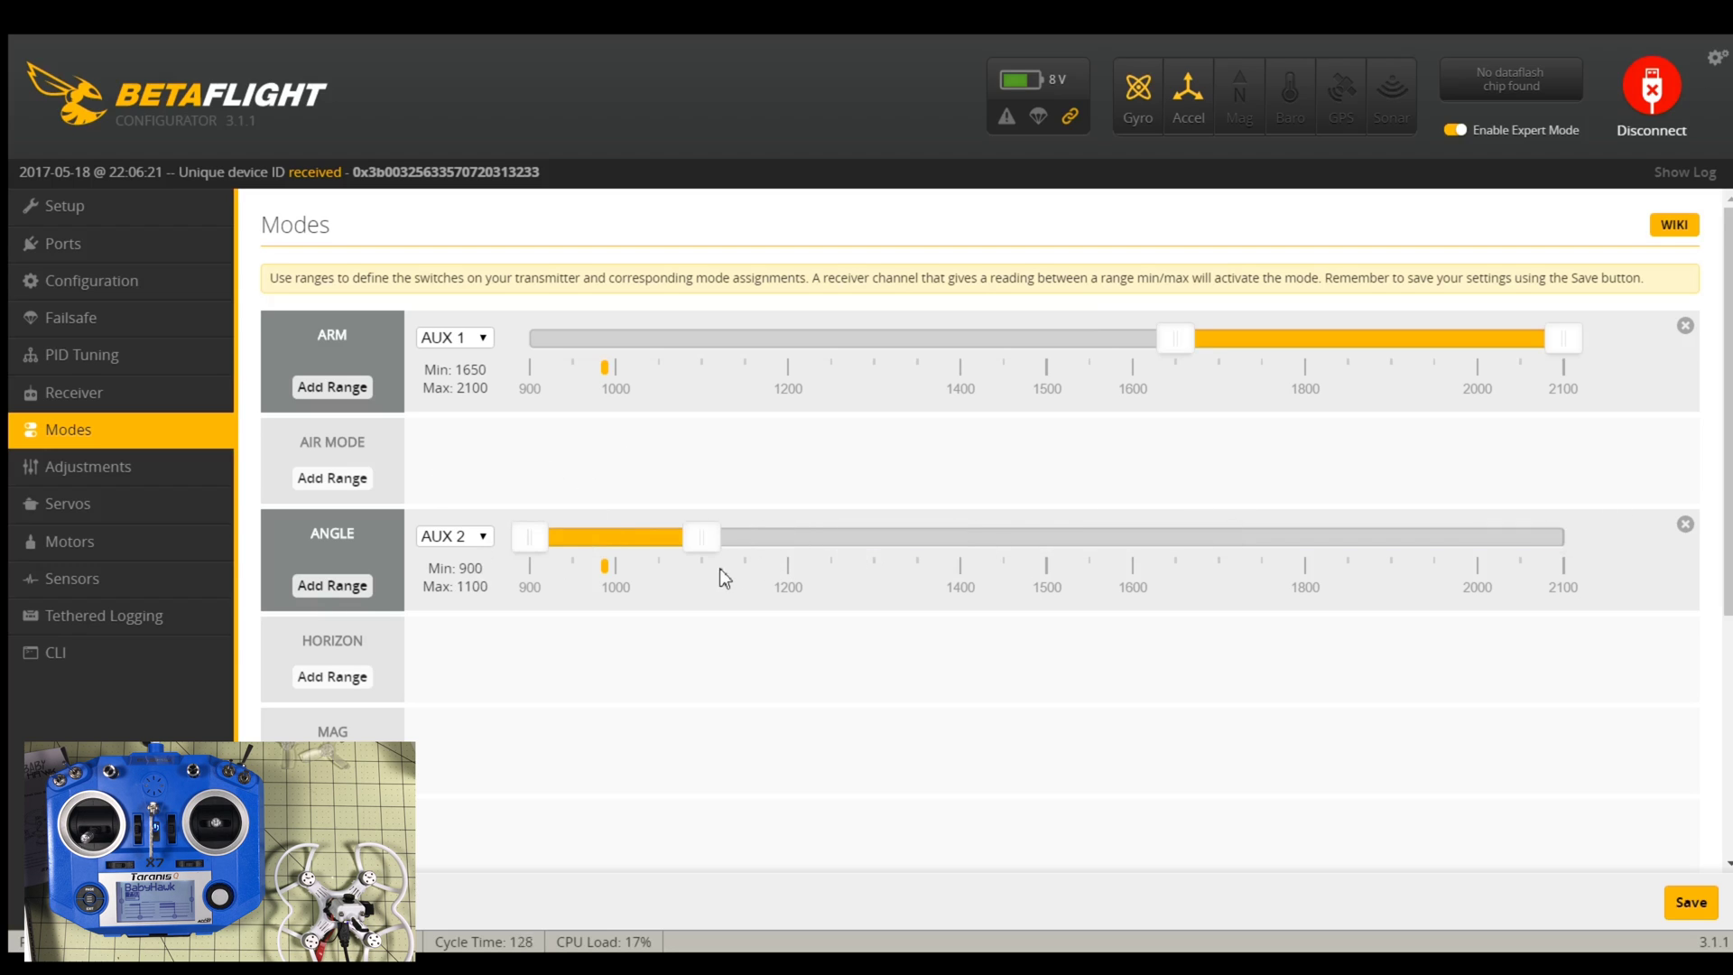
Add a HORIZON range of 1300 to 1700 and an AIR MODE range of 1675 to 2100, both on AUX 2.
click(332, 677)
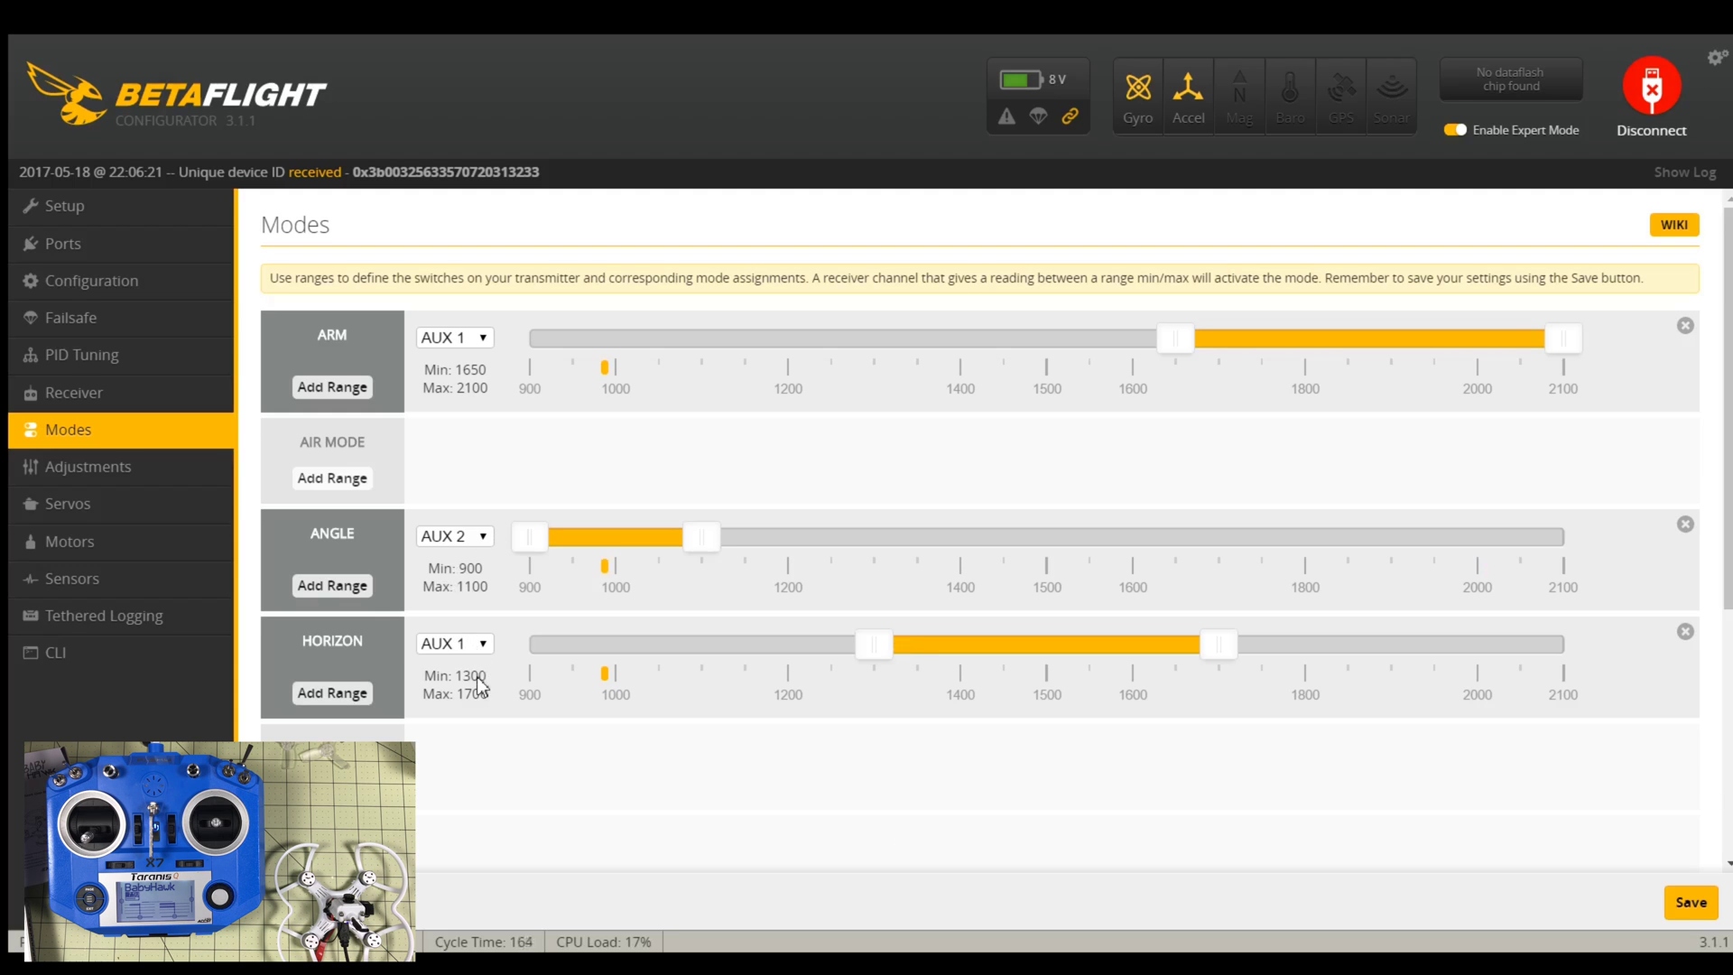
click(354, 477)
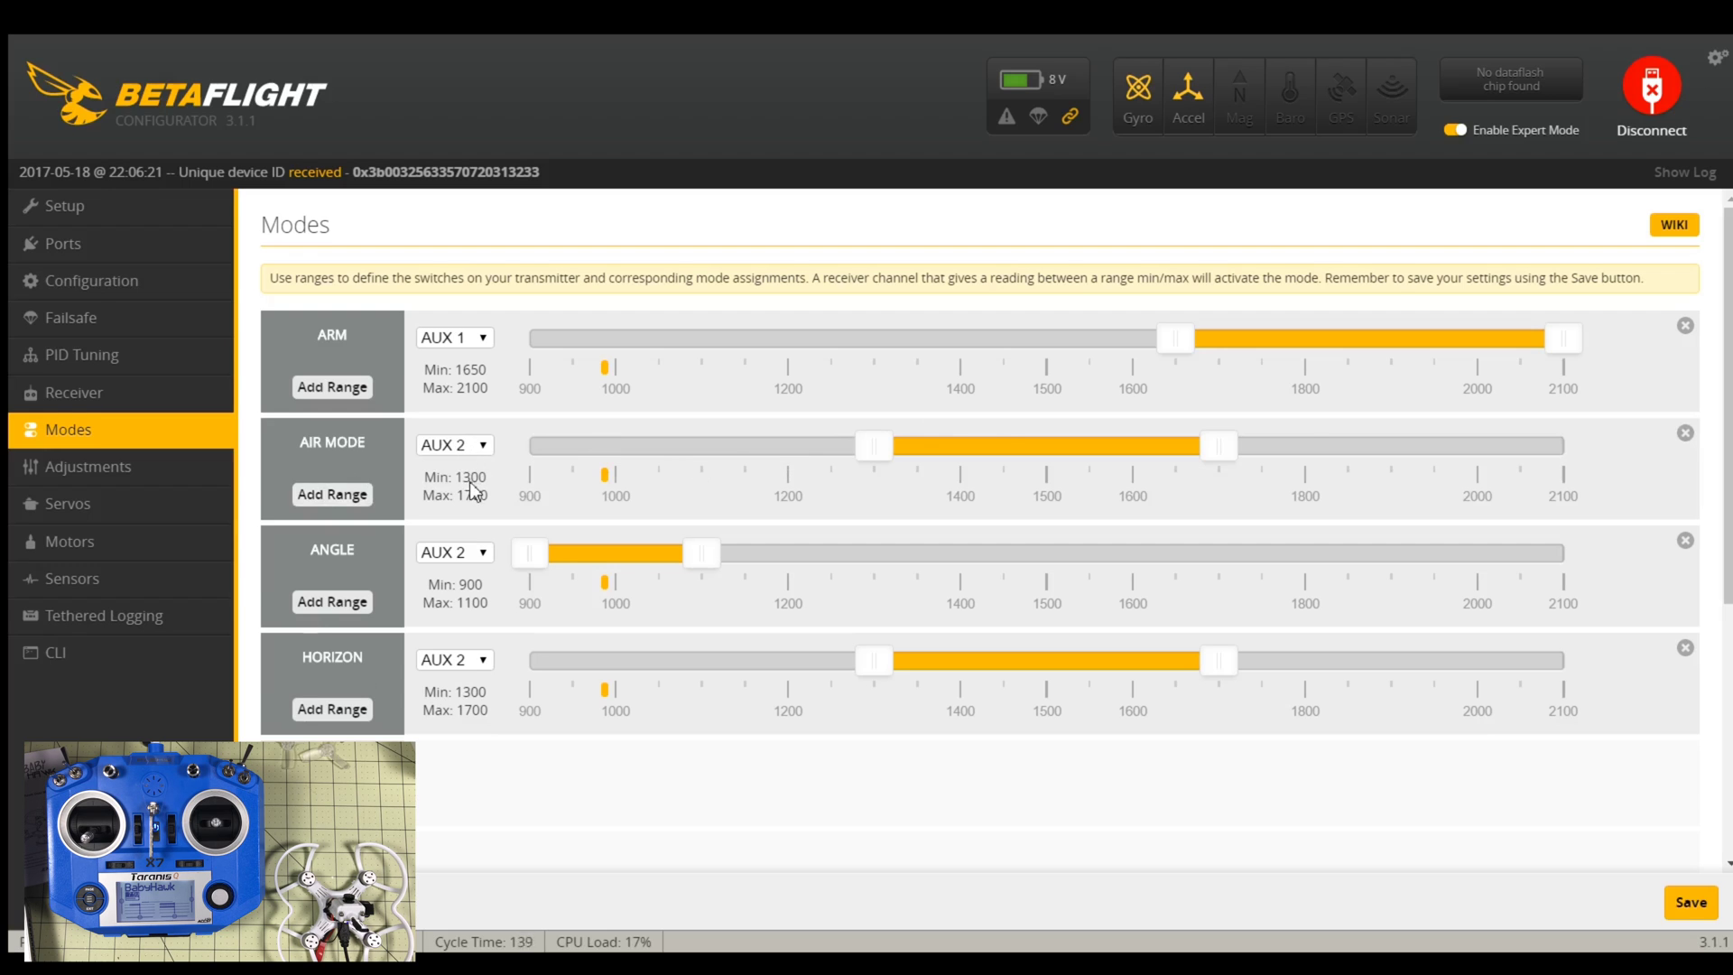
drag(1225, 449, 1625, 445)
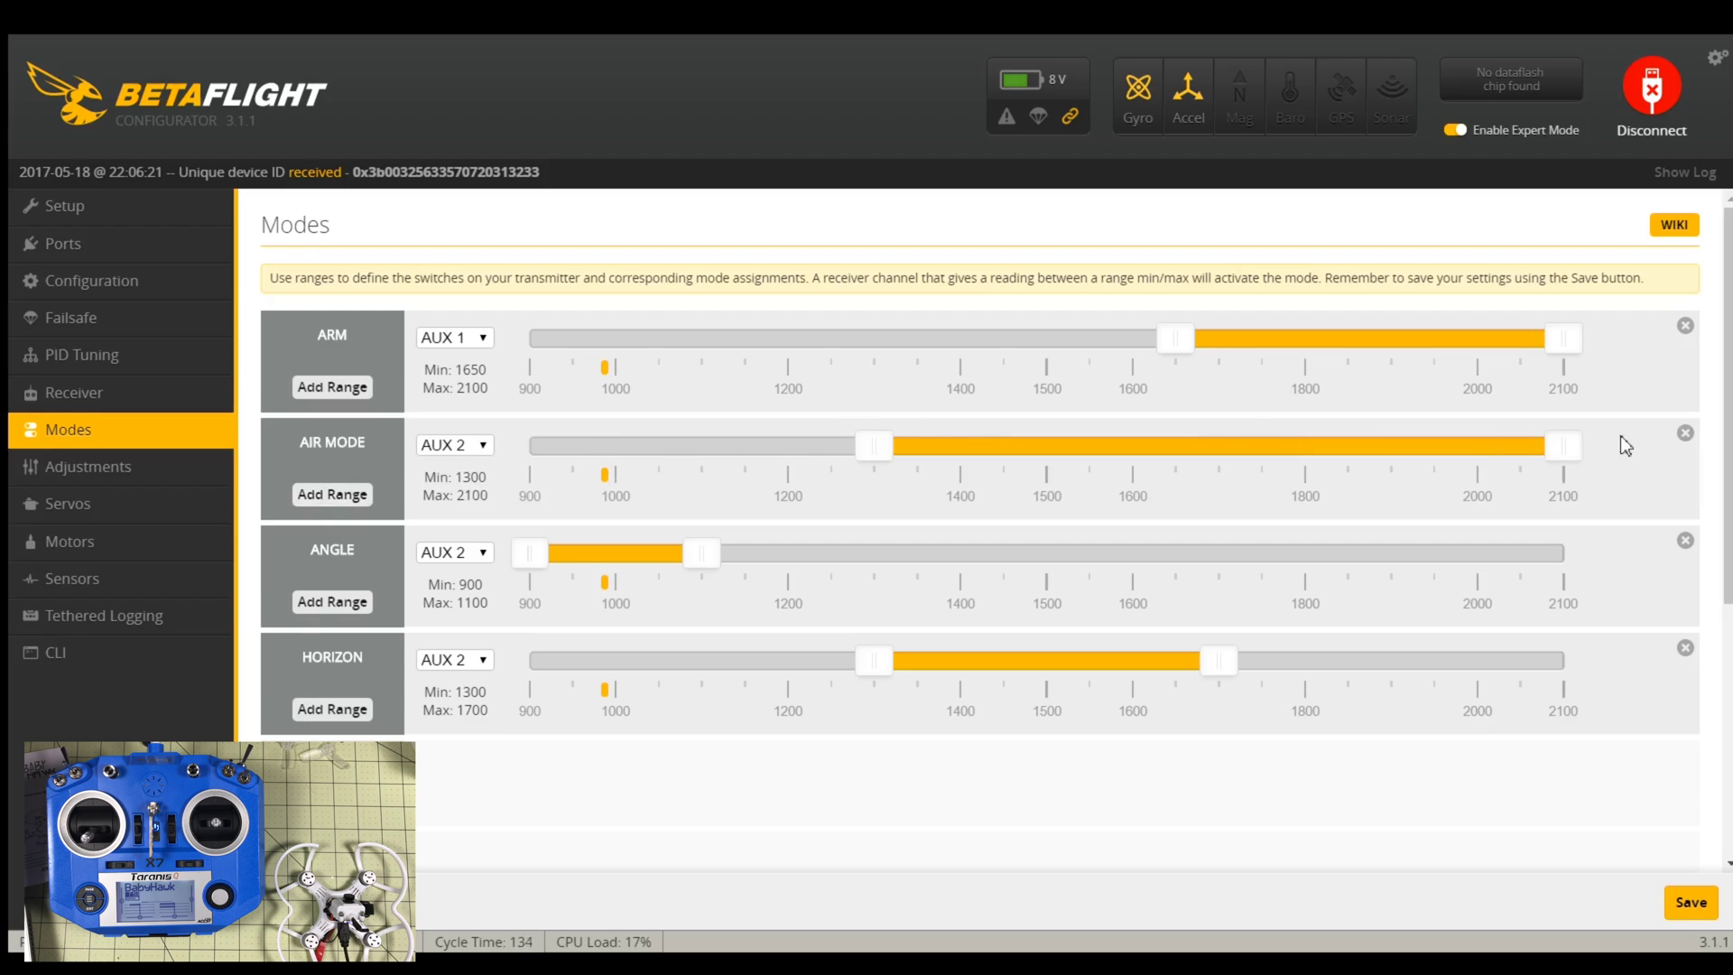
drag(873, 453, 1202, 428)
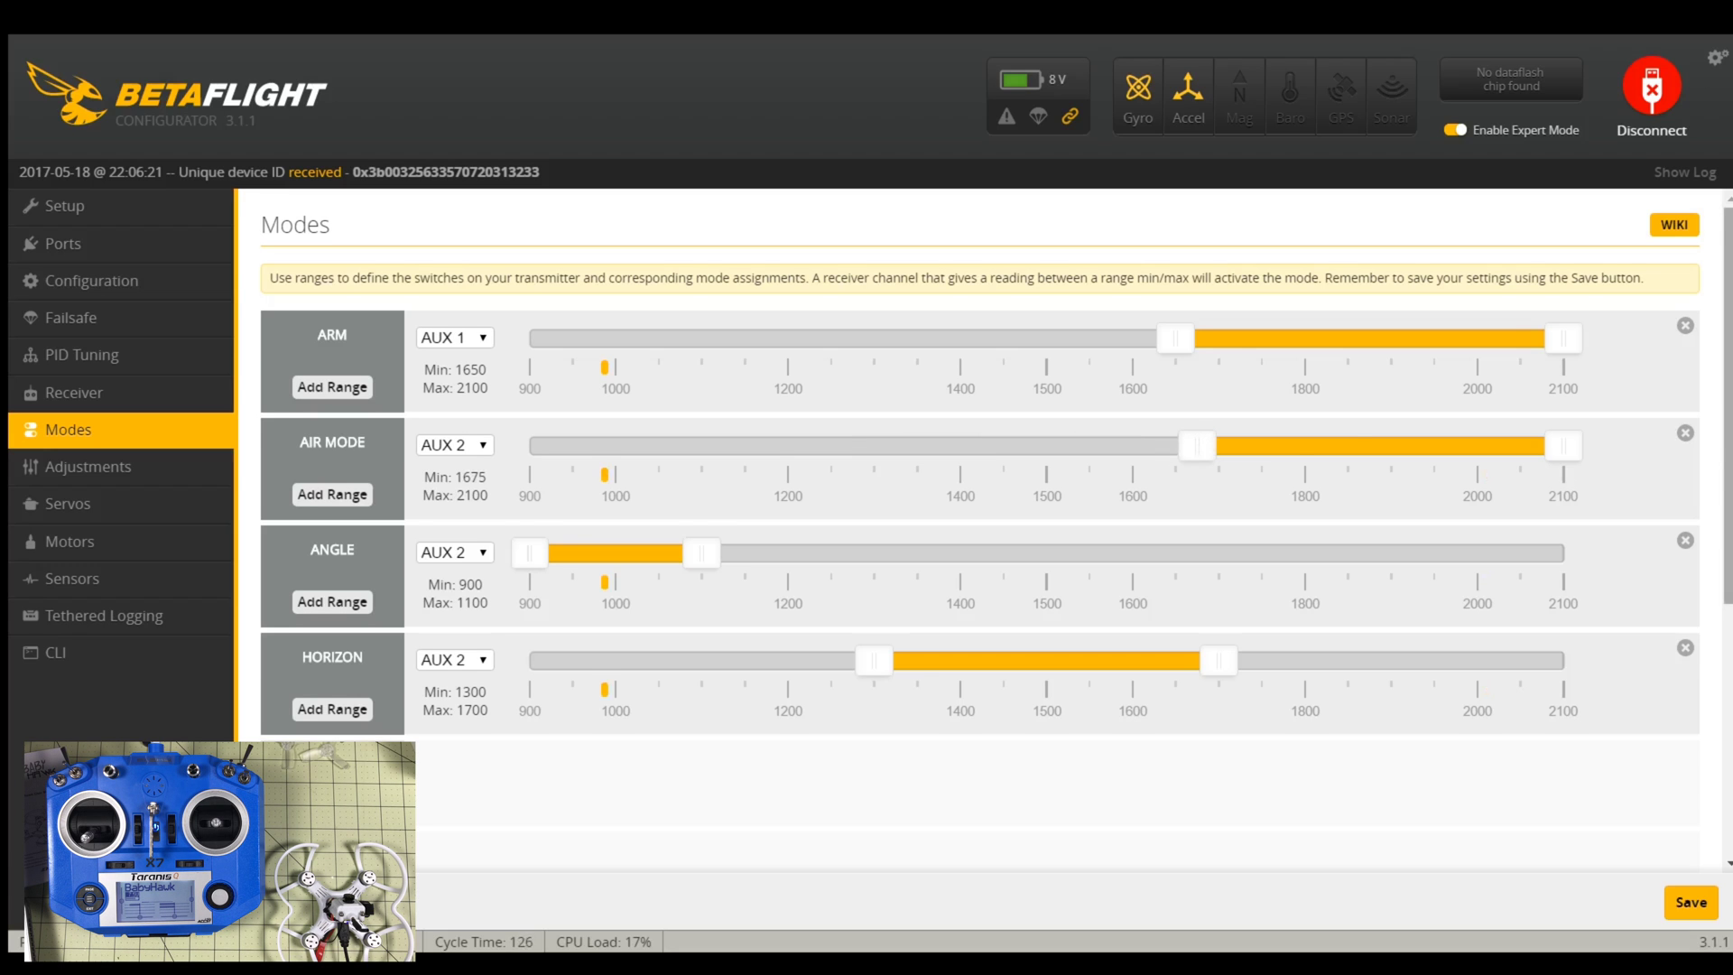
Check the remaining flight modes and save the mode ranges to the flight controller.
scroll(1648, 485, down, 4)
scroll(996, 521, down, 2)
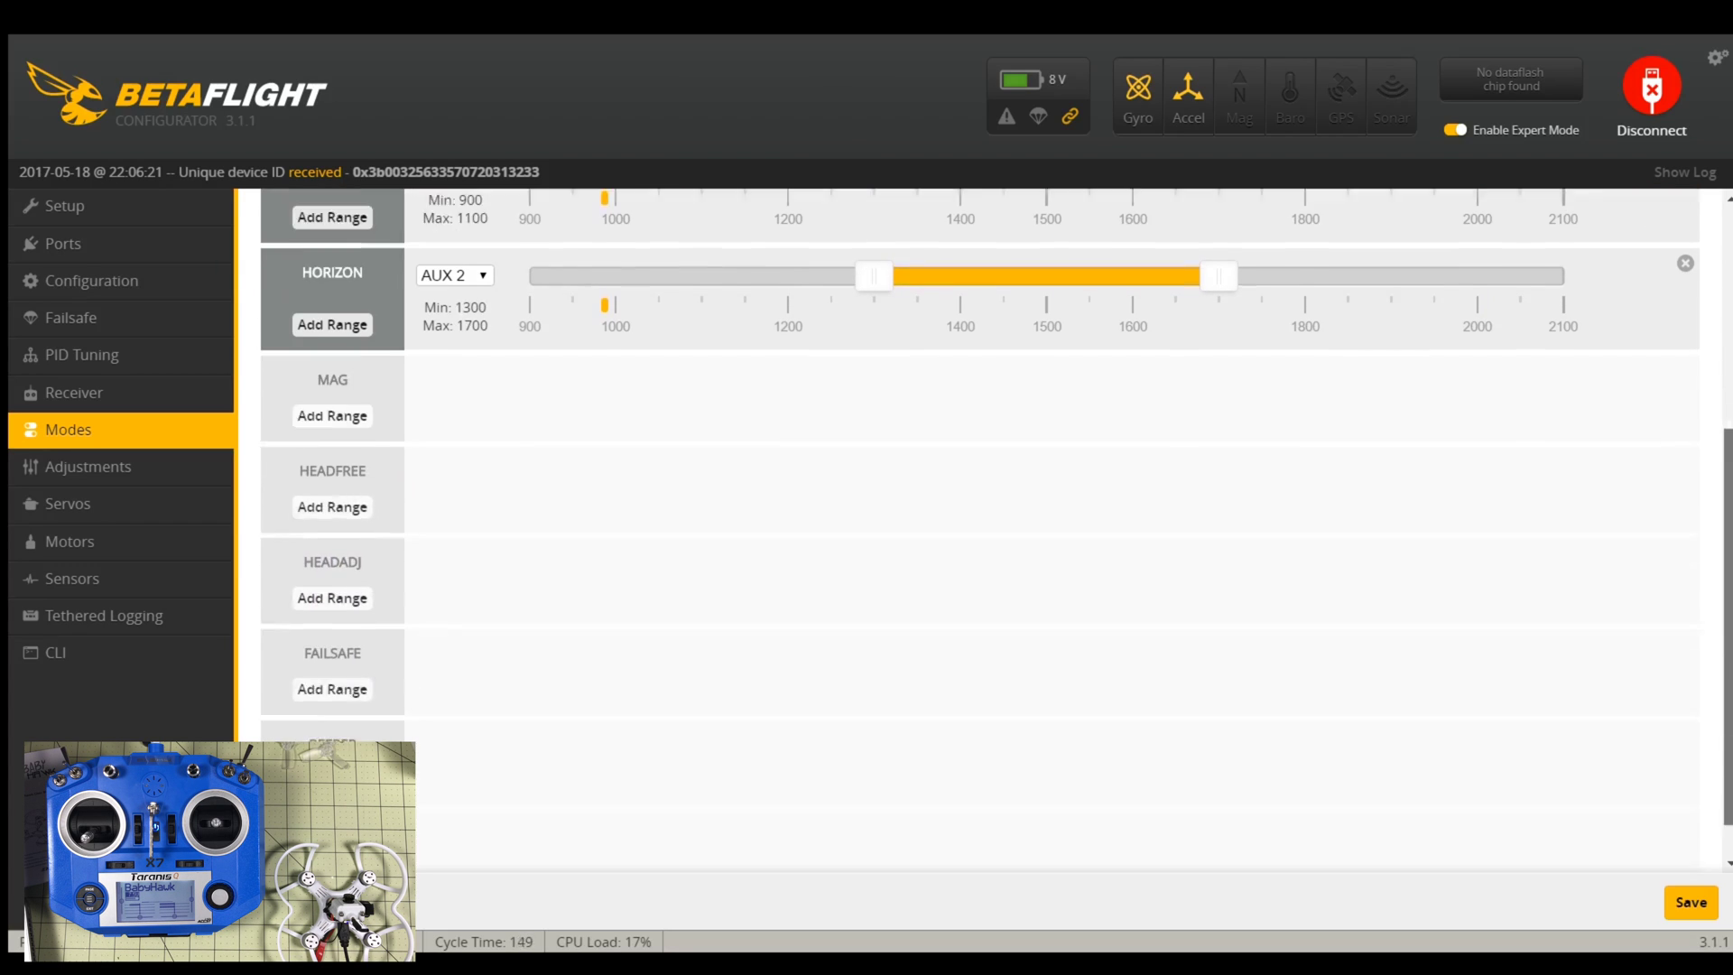
click(1690, 912)
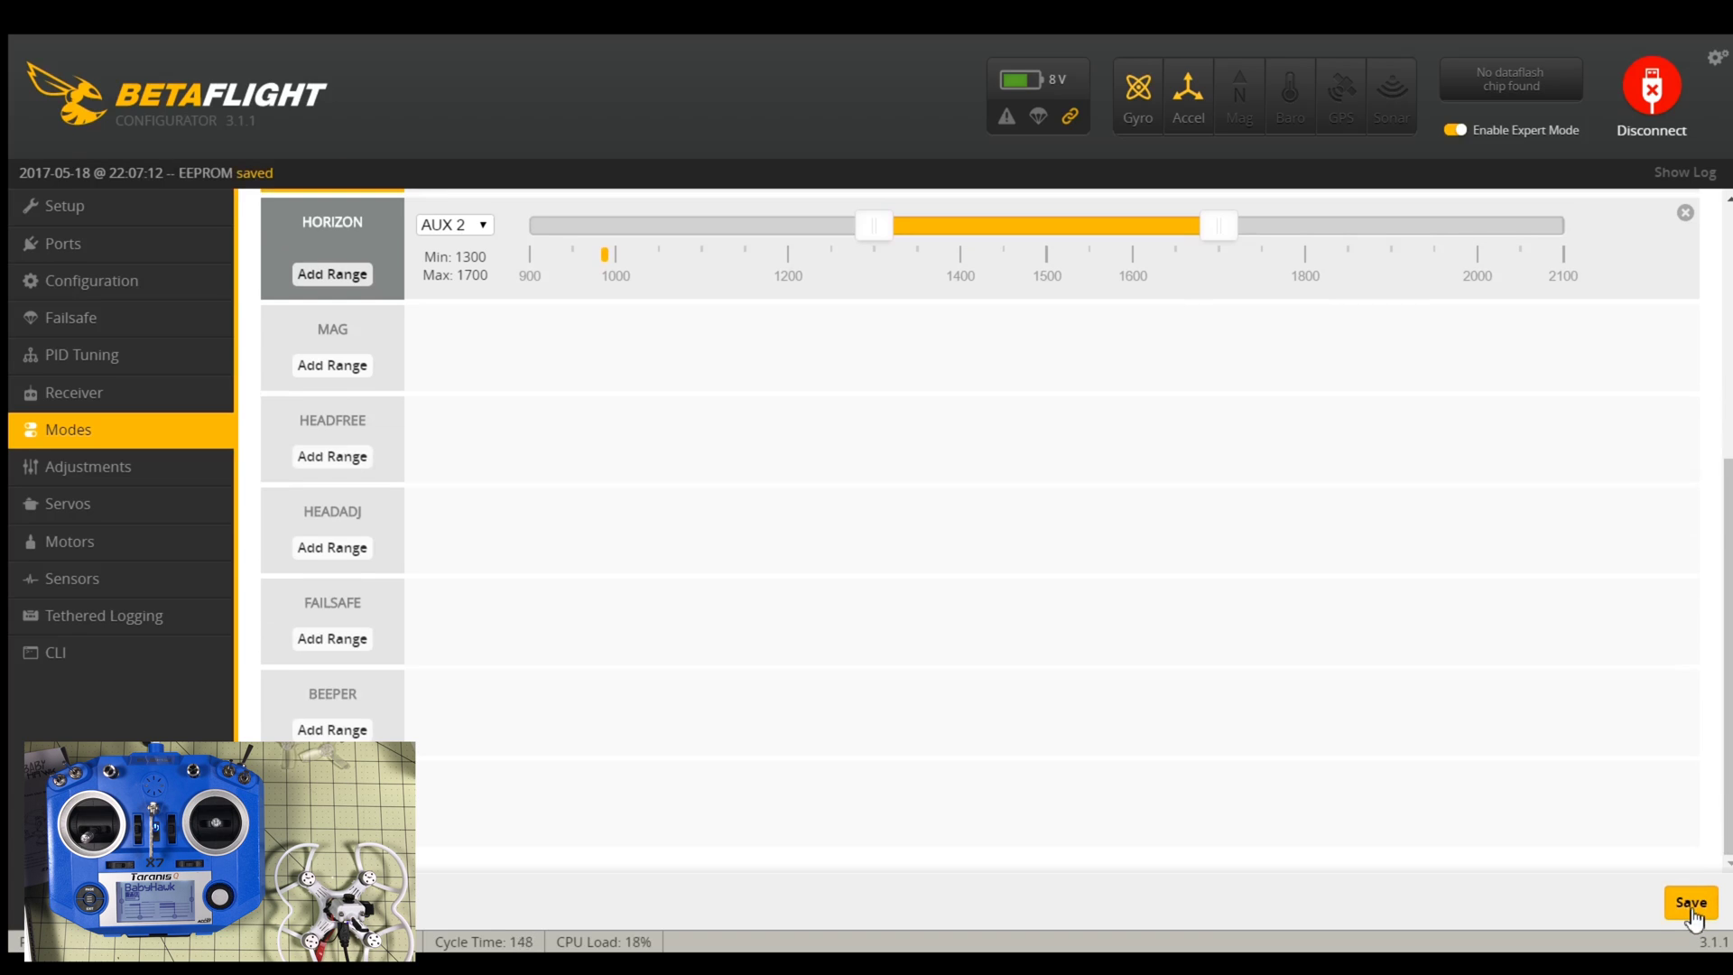
click(1691, 910)
Enable motor control in the motor test and try all motors with the Master slider, returning it to 1000.
click(149, 553)
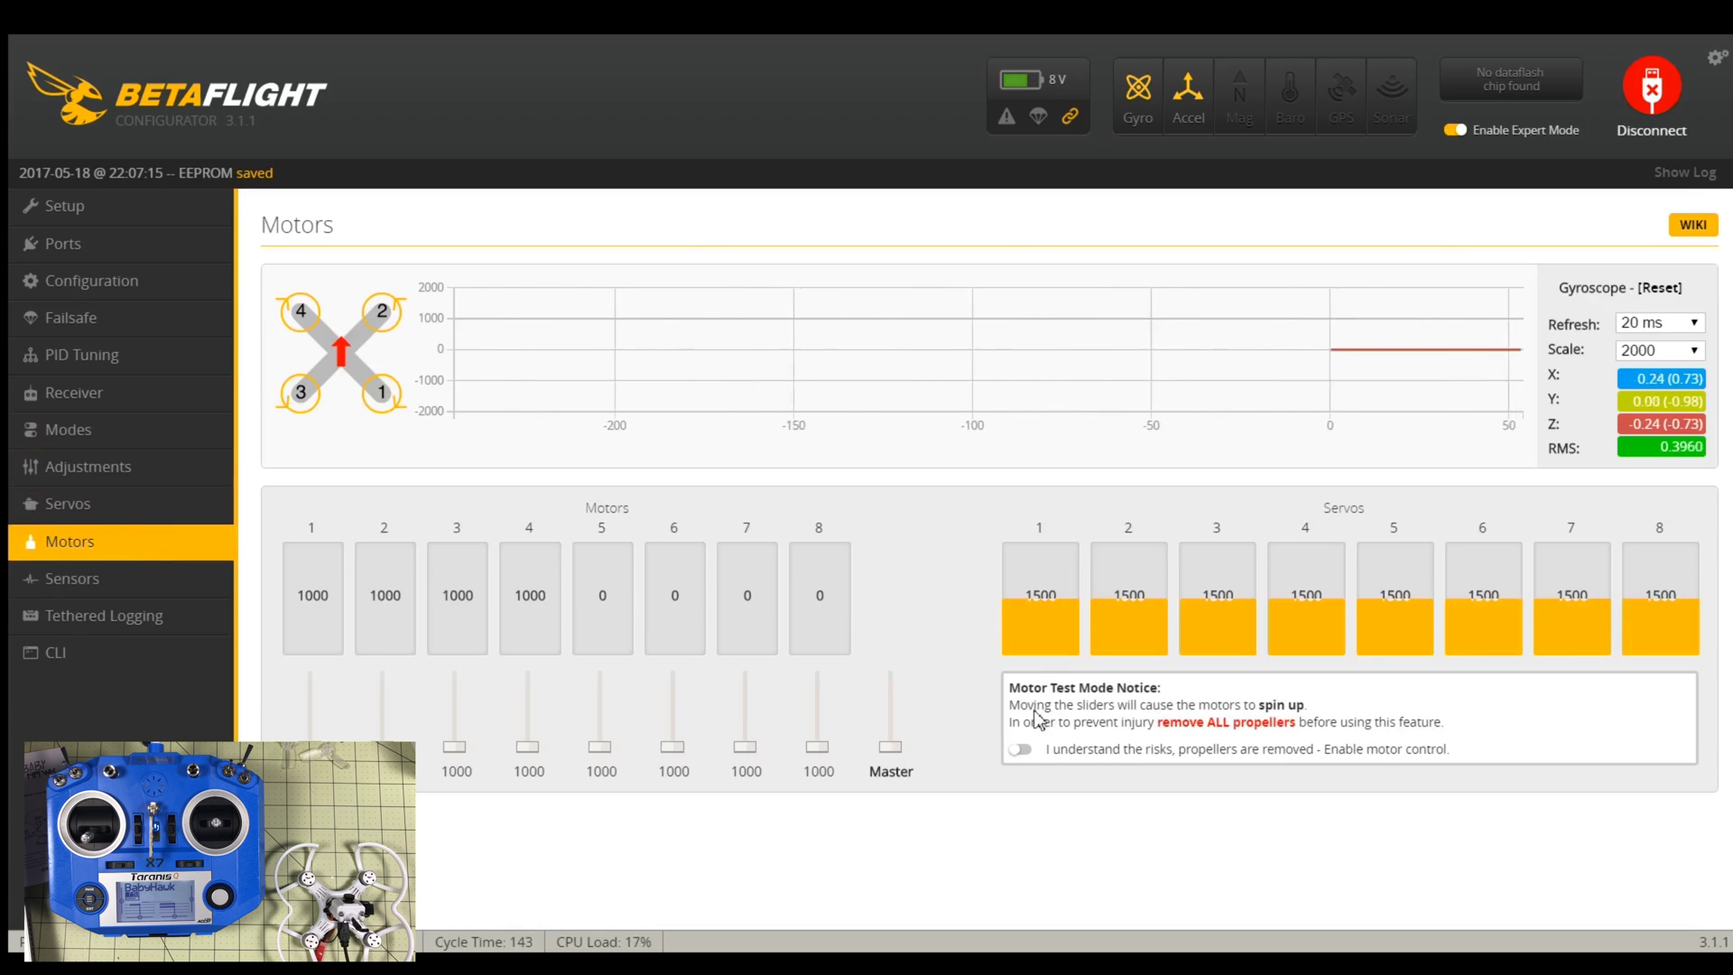
click(1021, 749)
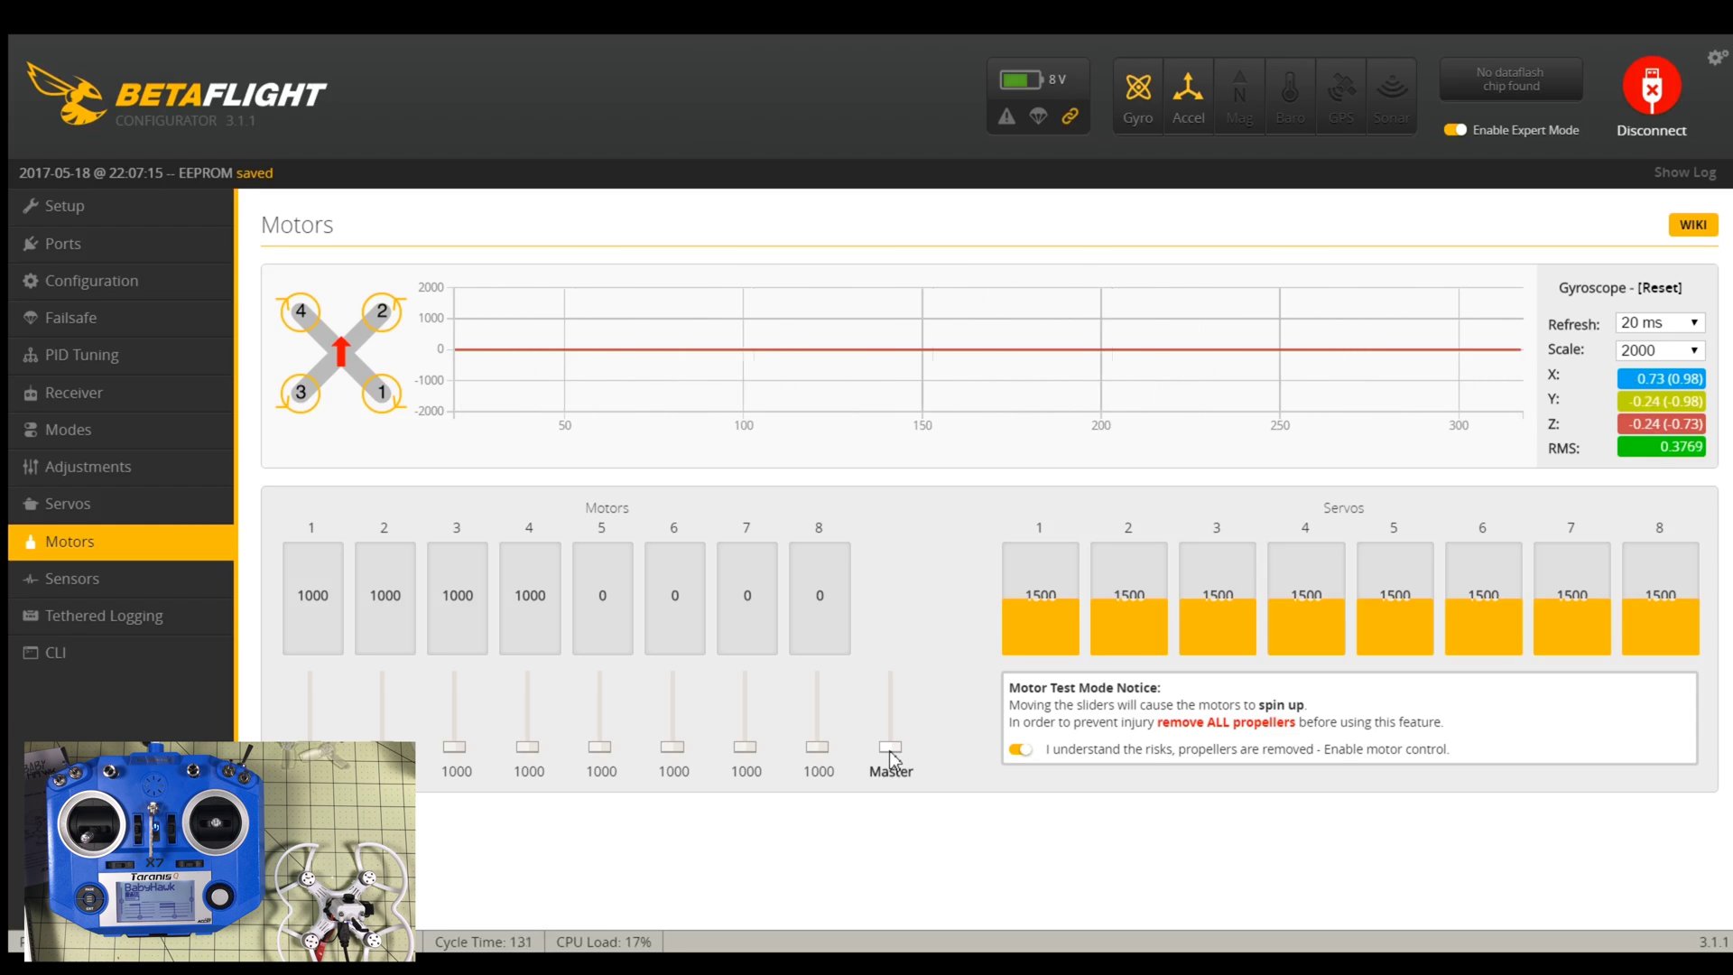
drag(889, 752, 900, 914)
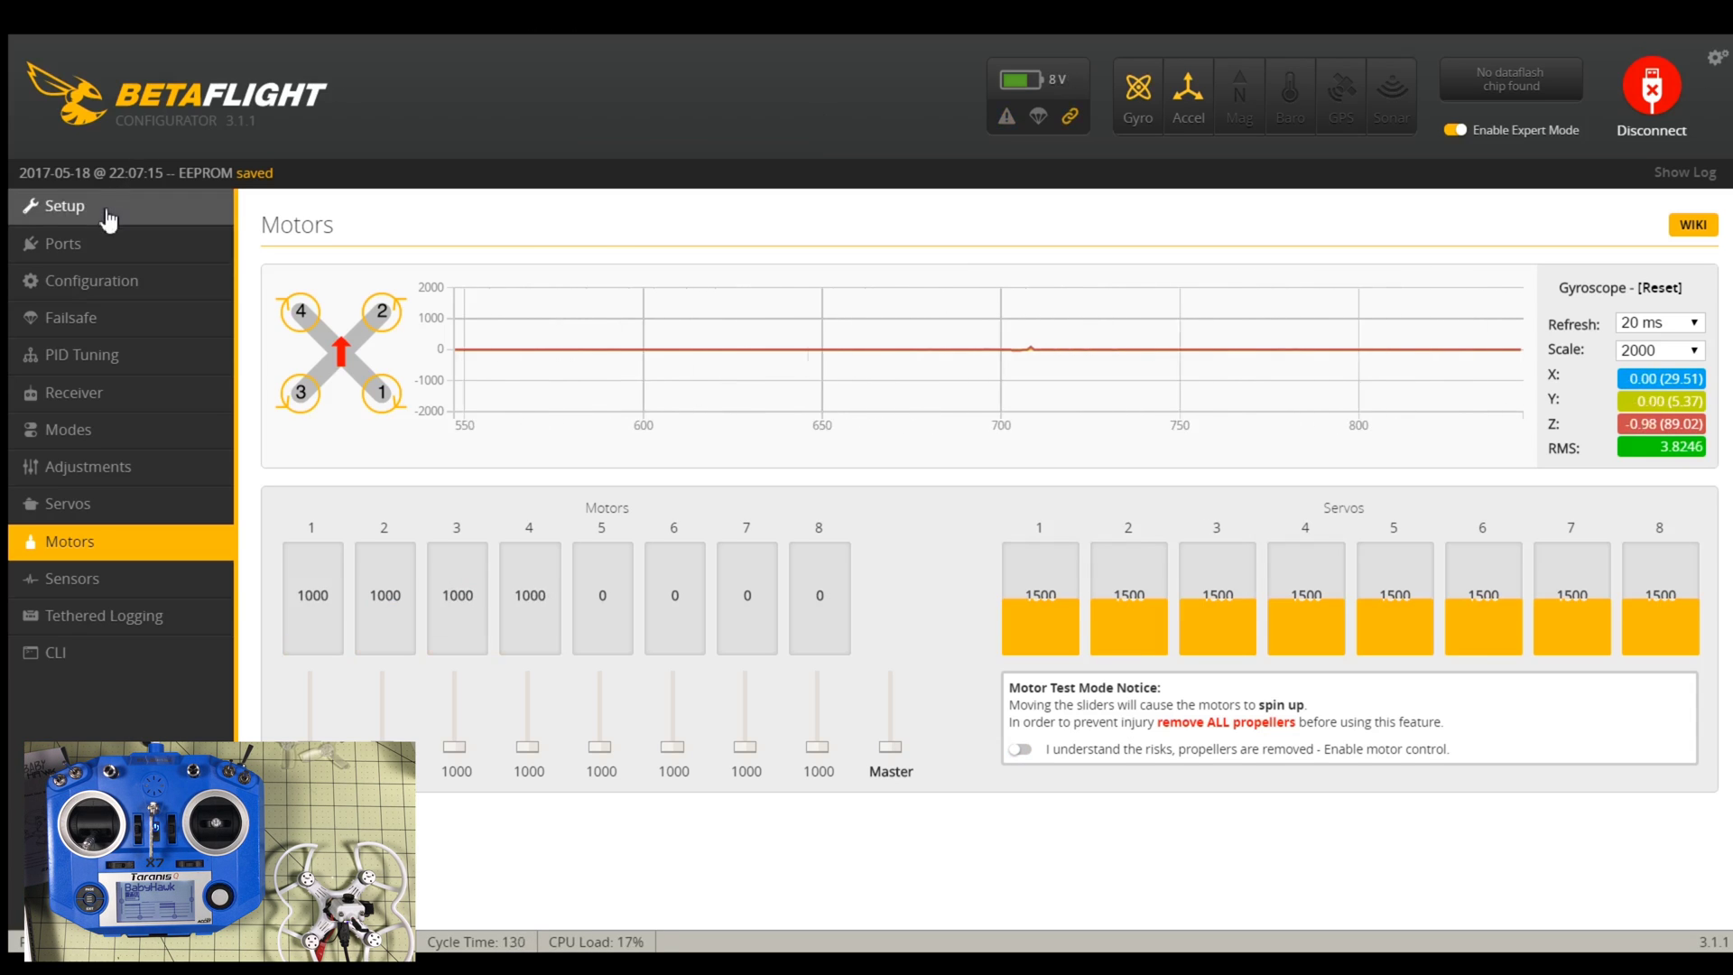
Enable MOTOR_STOP in the ESC/motor features, then save the configuration and reboot the flight controller.
click(106, 281)
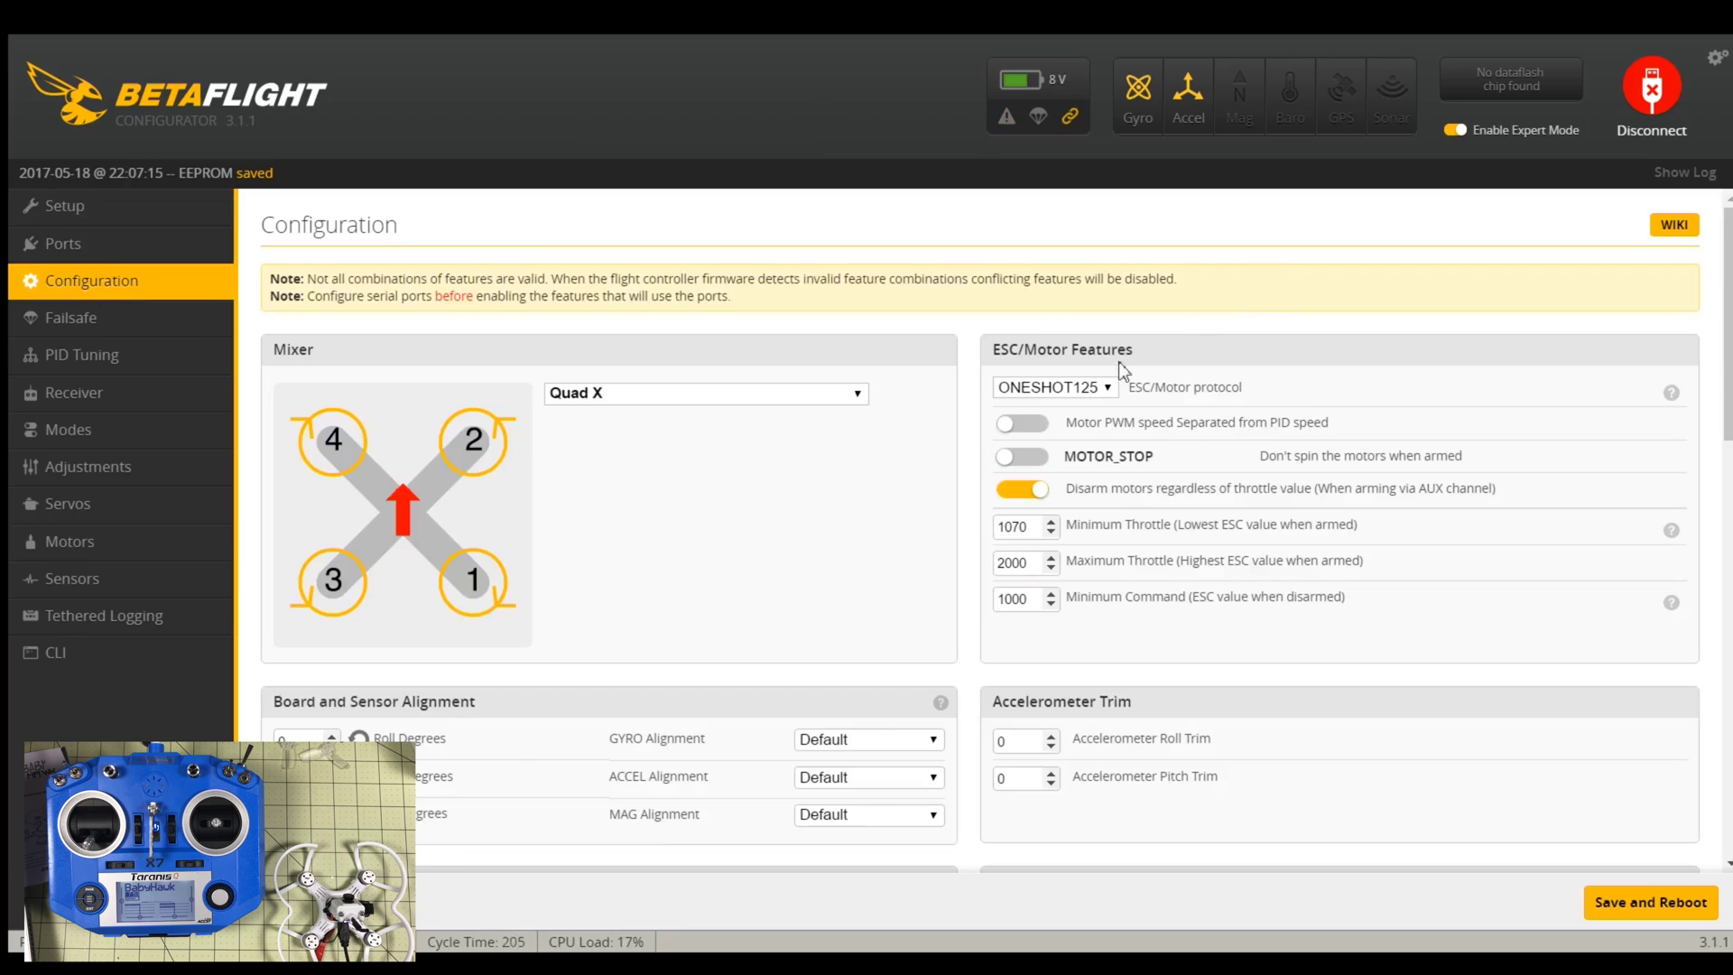
click(1025, 459)
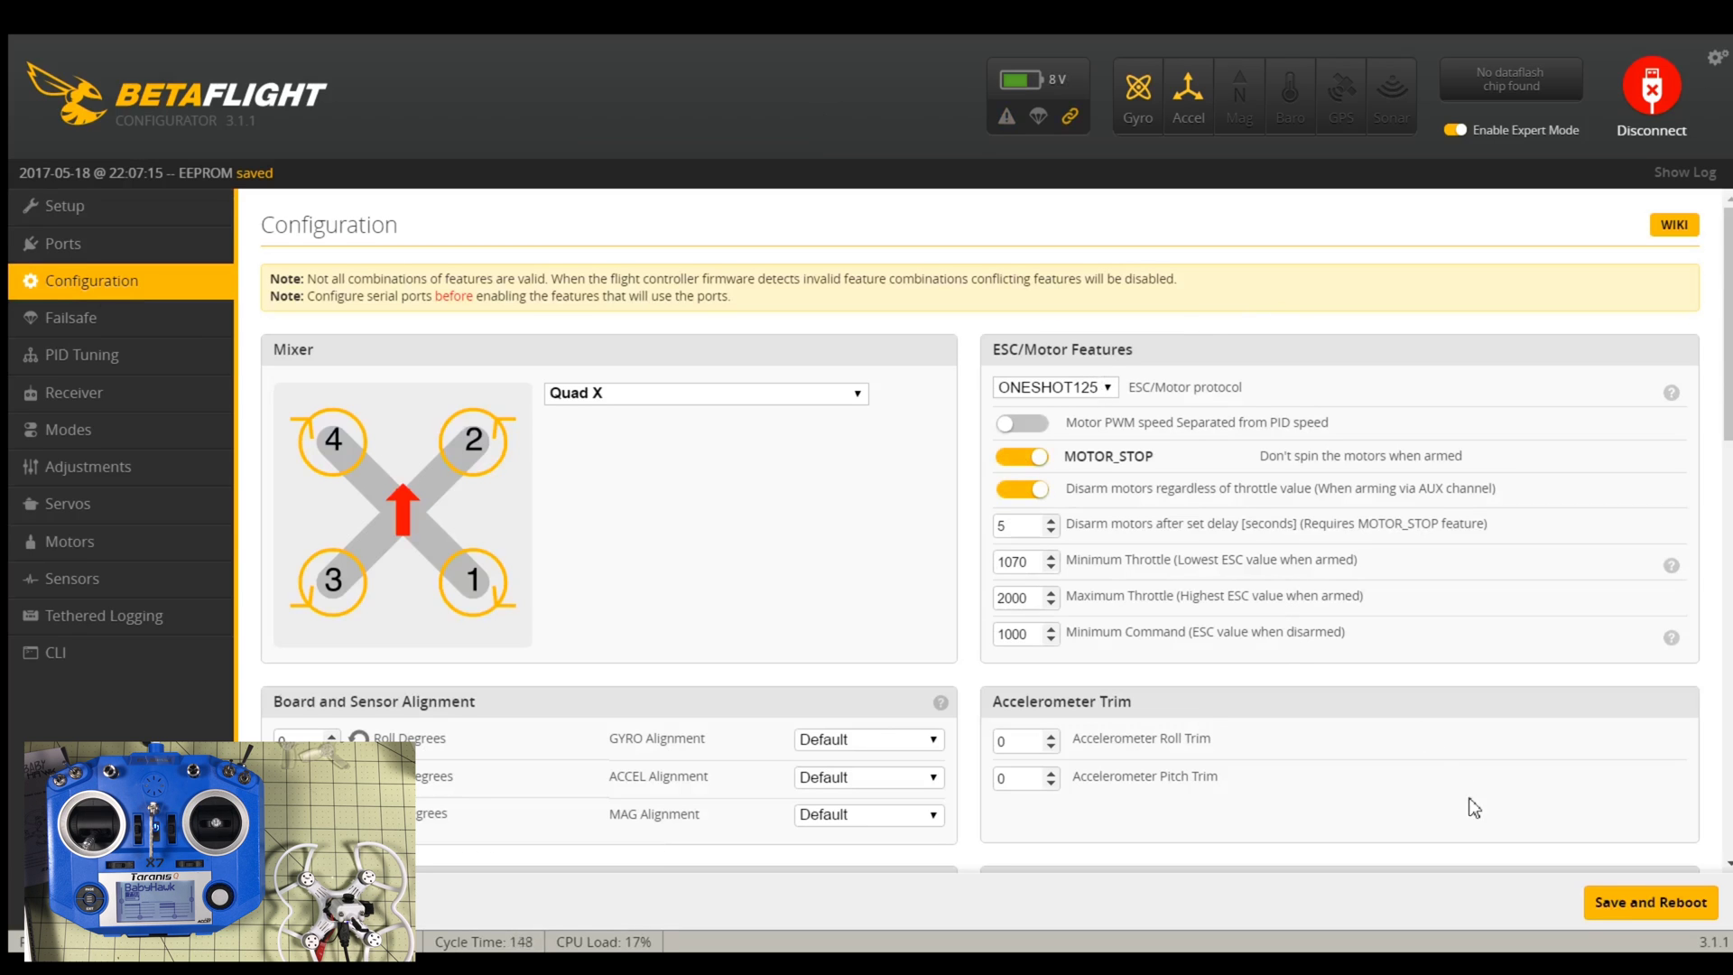
click(1607, 910)
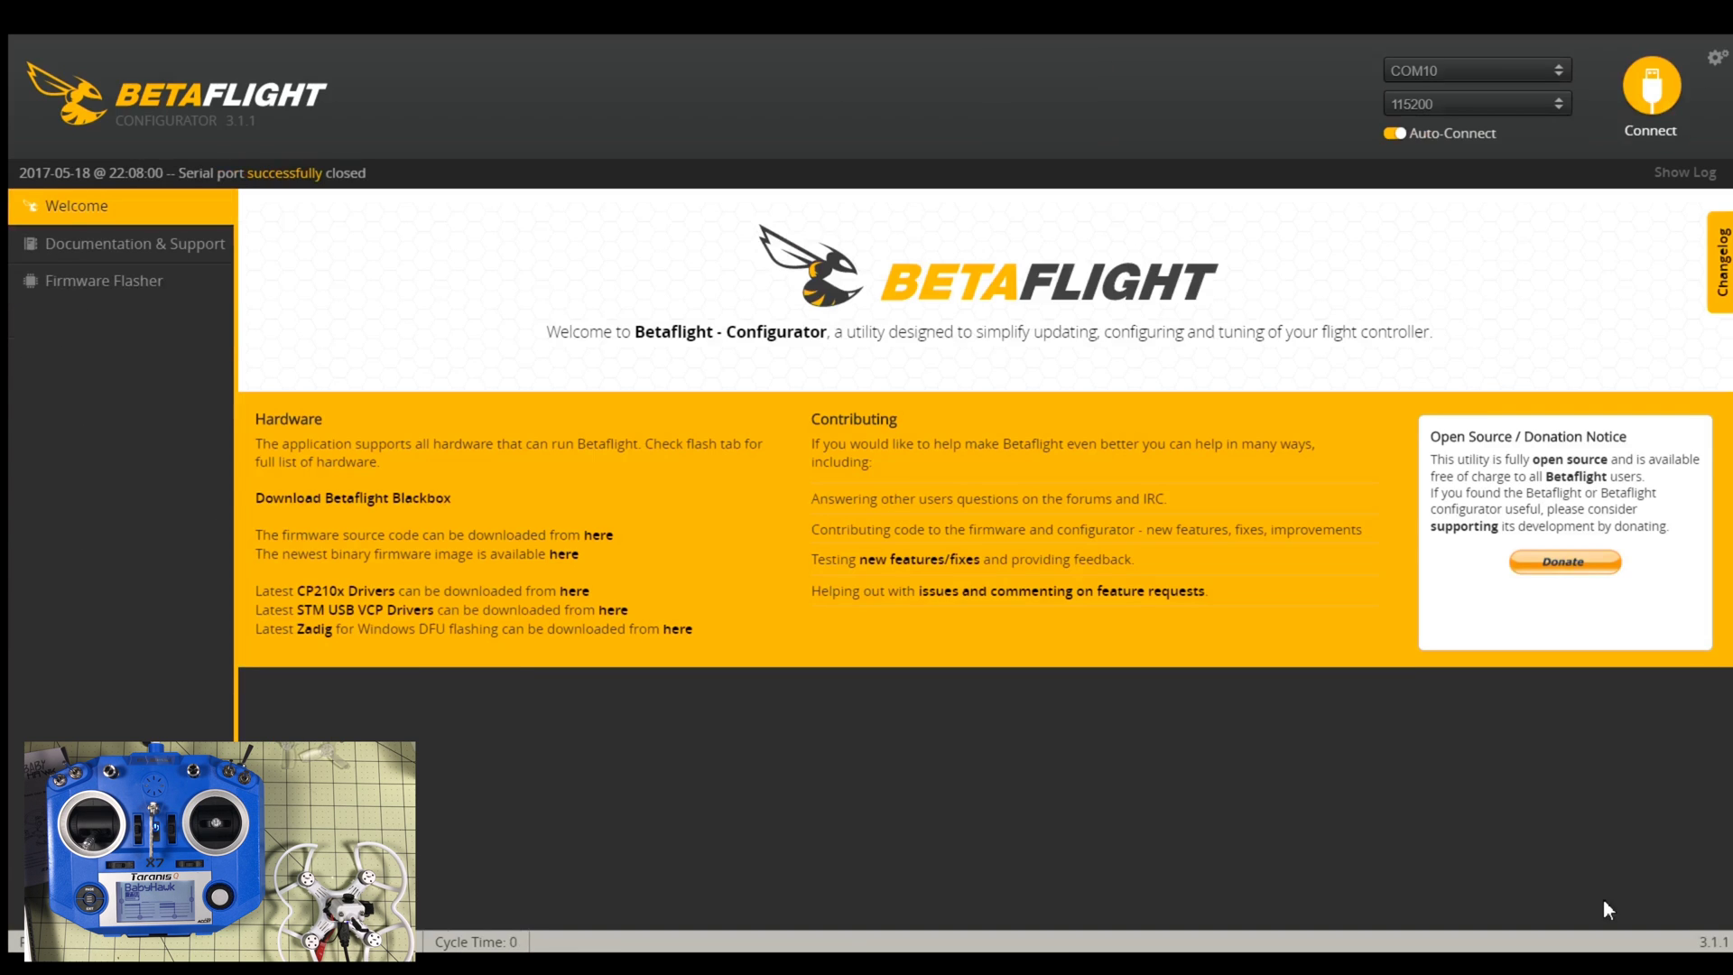